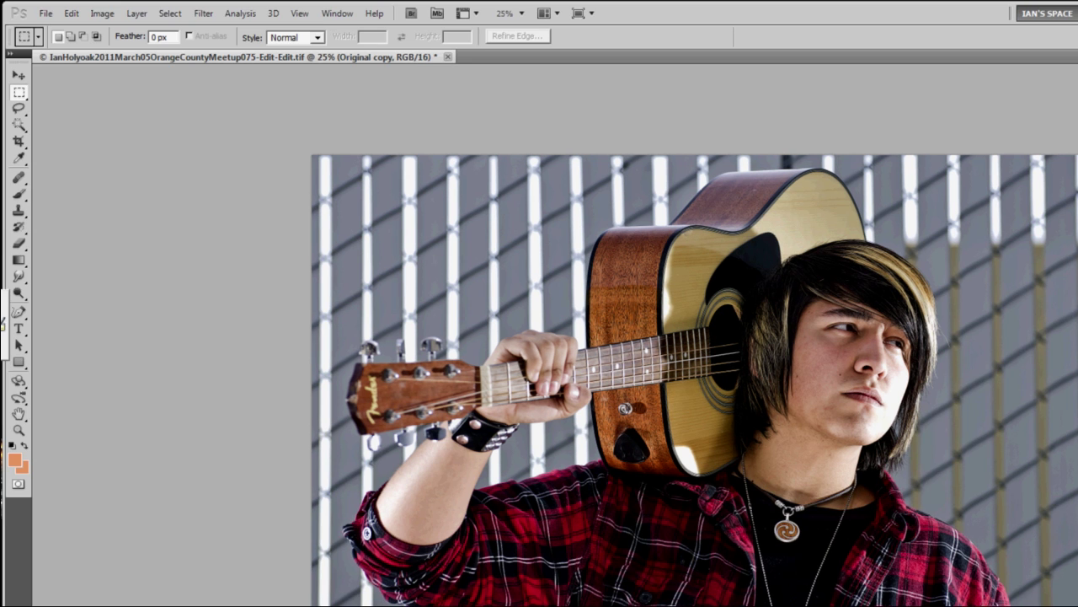
Increase the canvas height, keeping the width and the centered anchor so space is added above and below the photo.
click(102, 14)
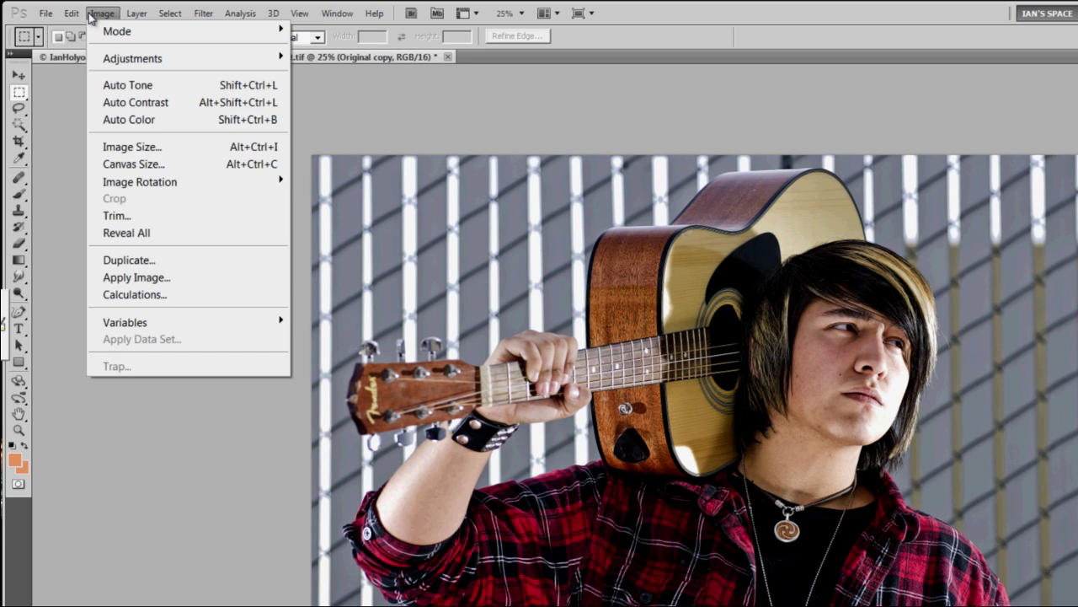
mouse_move(129, 183)
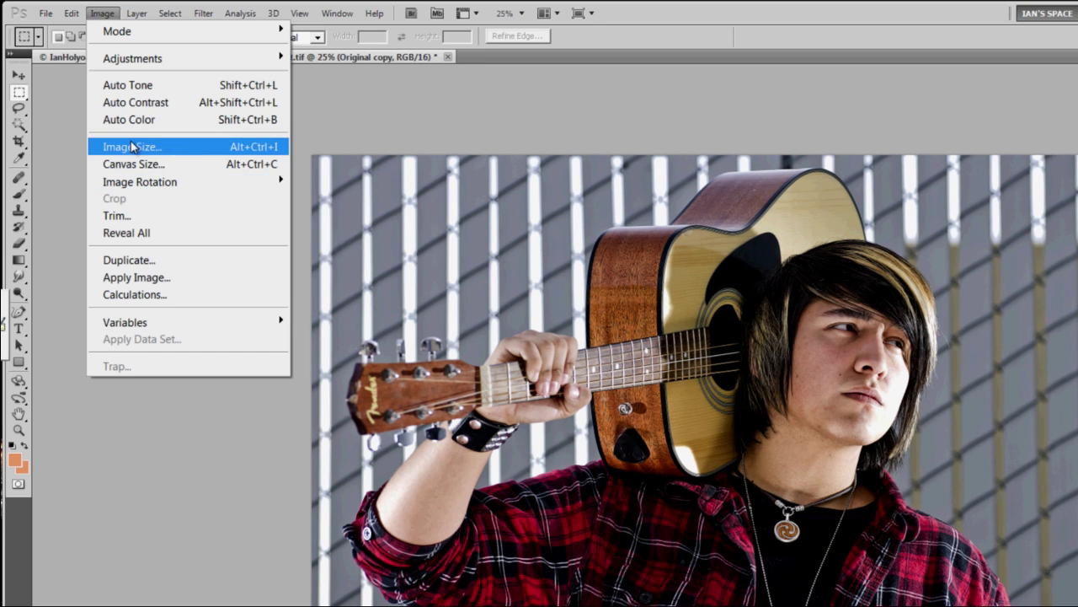
click(132, 165)
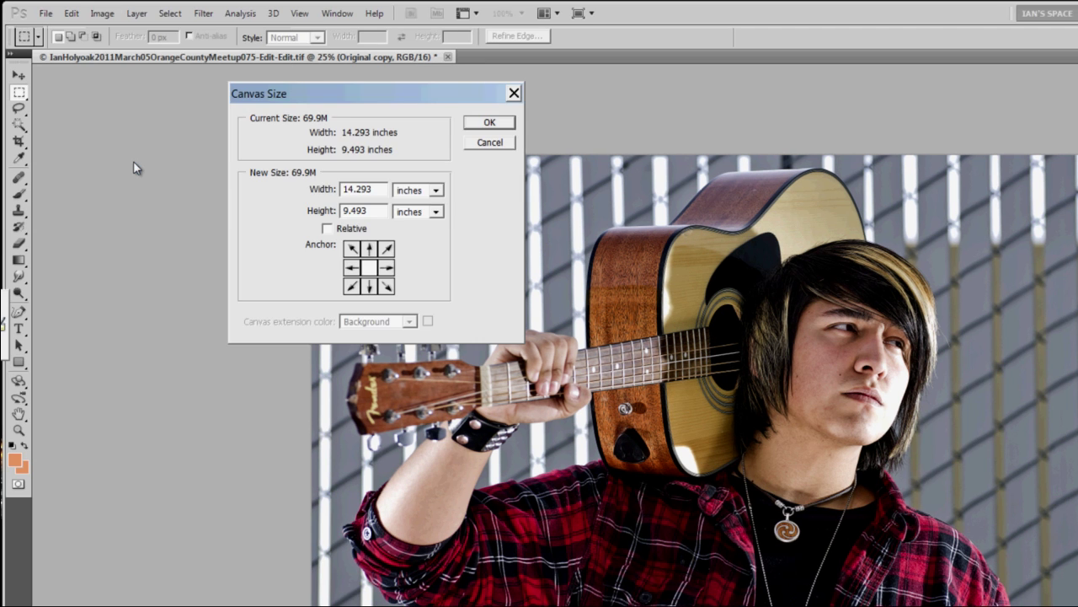
double_click(371, 212)
text(10)
click(488, 122)
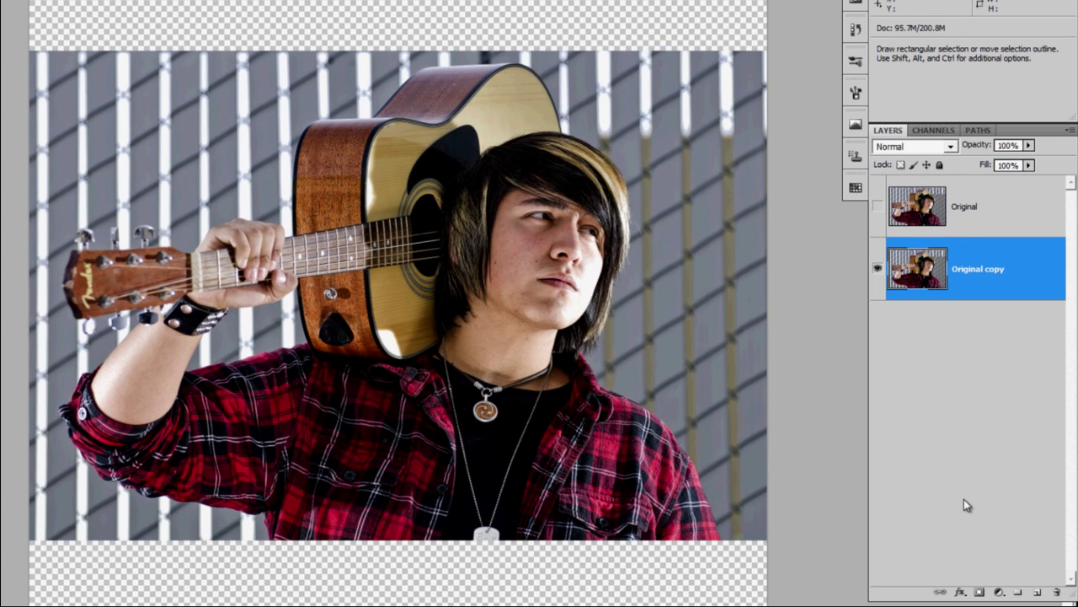
Add two empty layers above the Original copy layer, naming the upper one "black" and the lower one "white".
click(1037, 592)
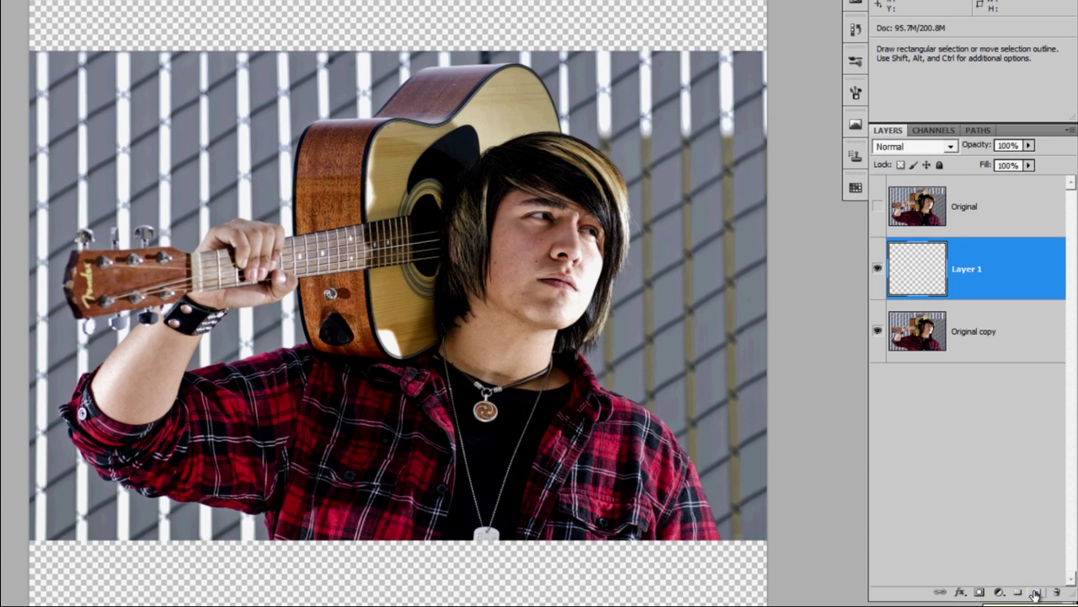
alt+click(1036, 593)
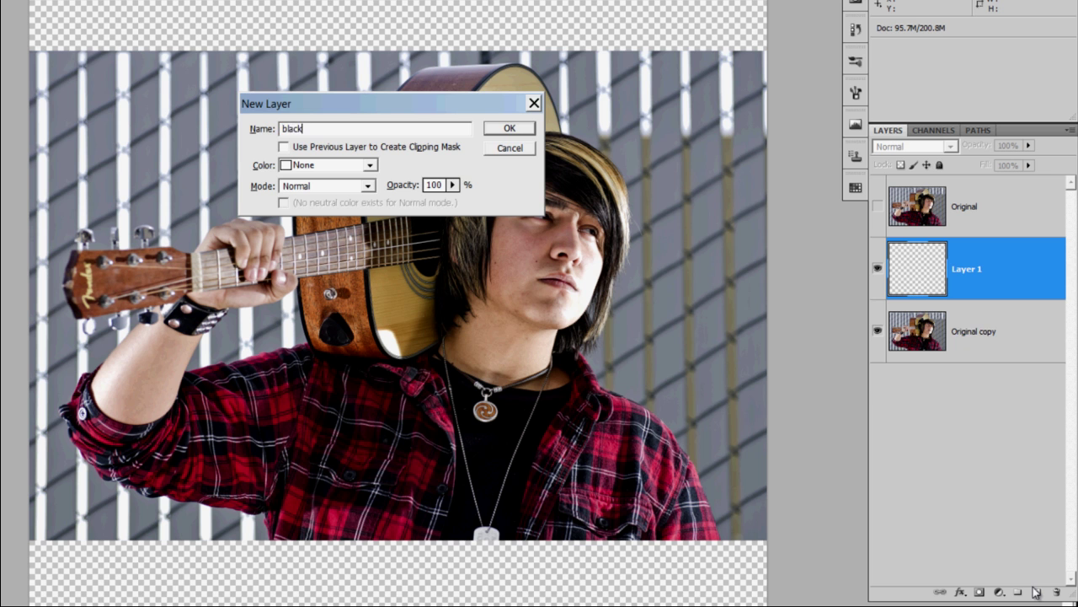
key(Return)
double_click(968, 332)
text(white)
key(Return)
Fill the "white" layer with white and hide it.
click(72, 14)
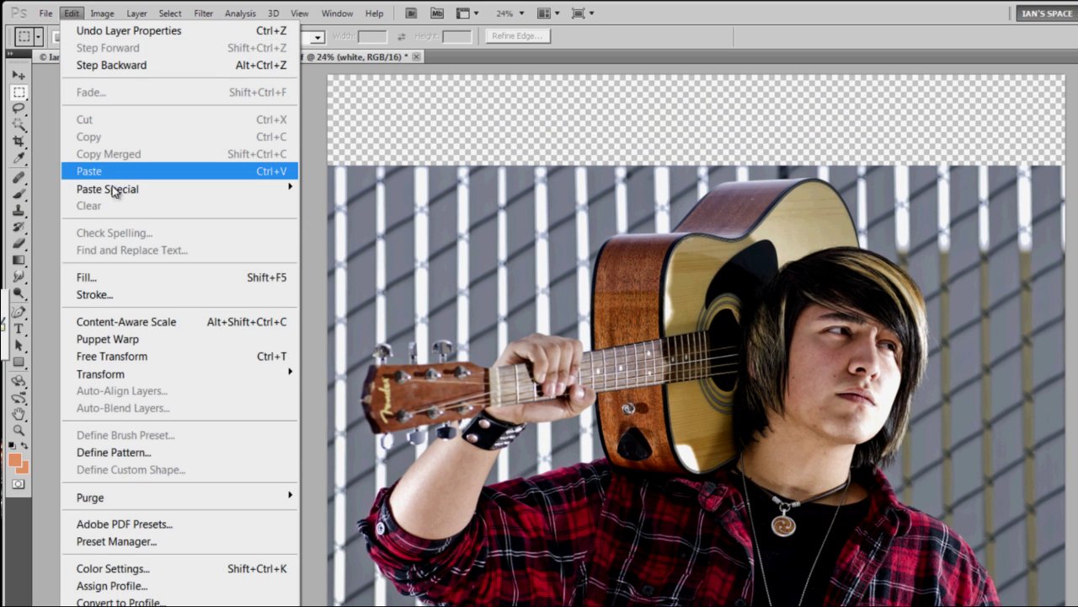
click(85, 278)
click(714, 239)
click(699, 392)
click(769, 224)
click(877, 332)
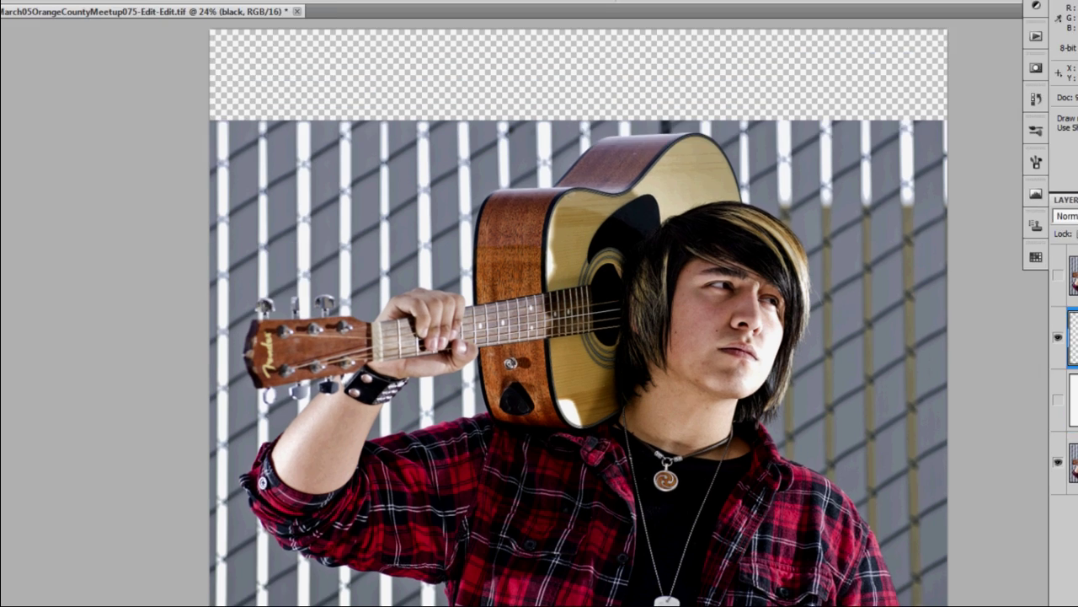
Fill the "black" layer with black and move the Original copy layer above it.
click(70, 13)
click(103, 278)
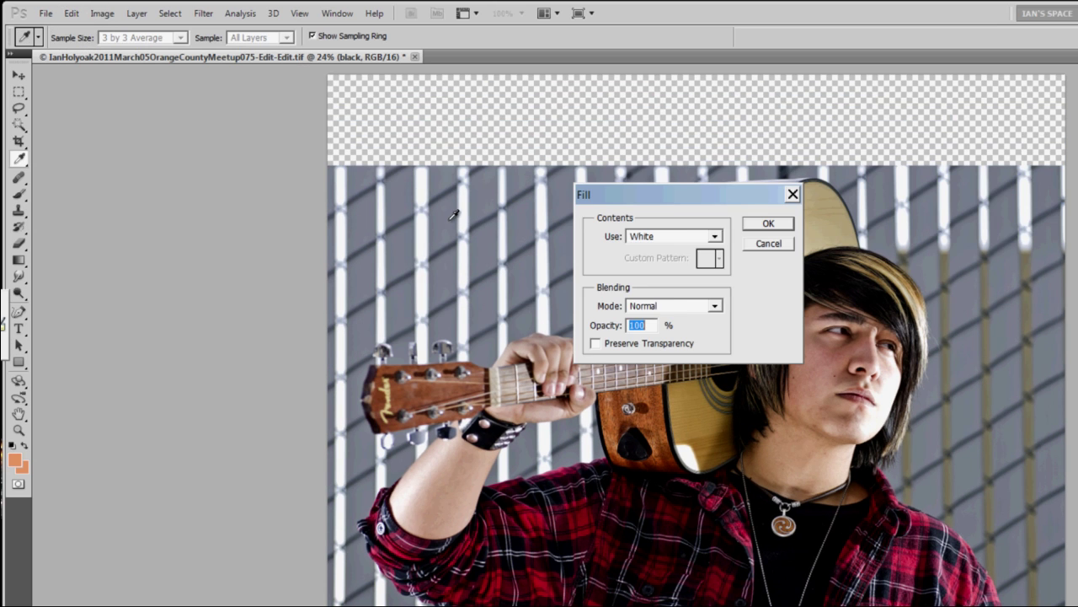
click(713, 236)
click(693, 371)
click(769, 224)
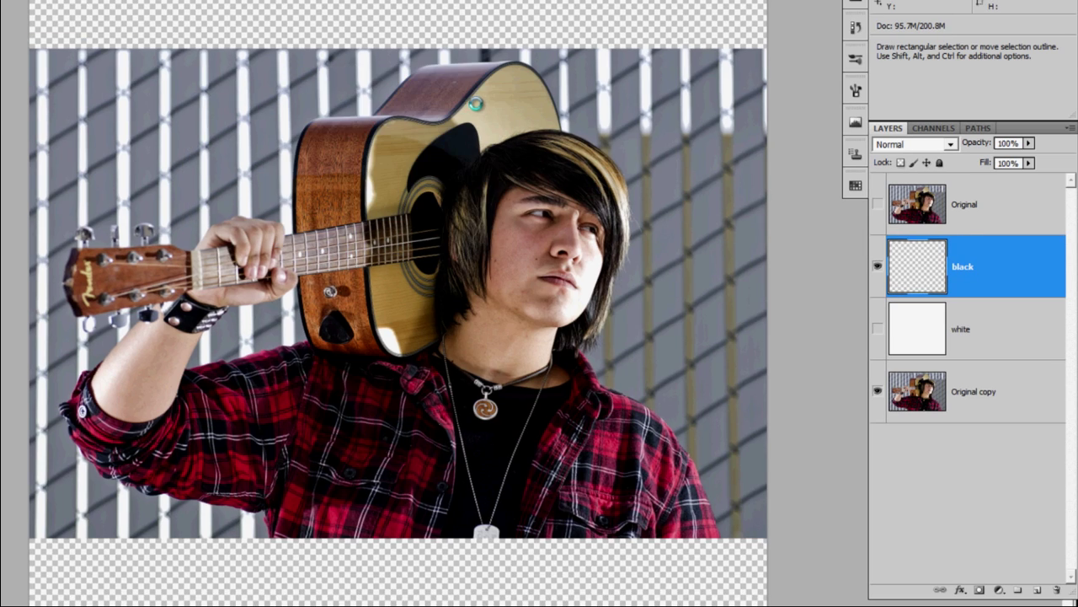
mouse_move(980, 255)
mouse_down()
mouse_move(981, 291)
mouse_move(980, 266)
mouse_up()
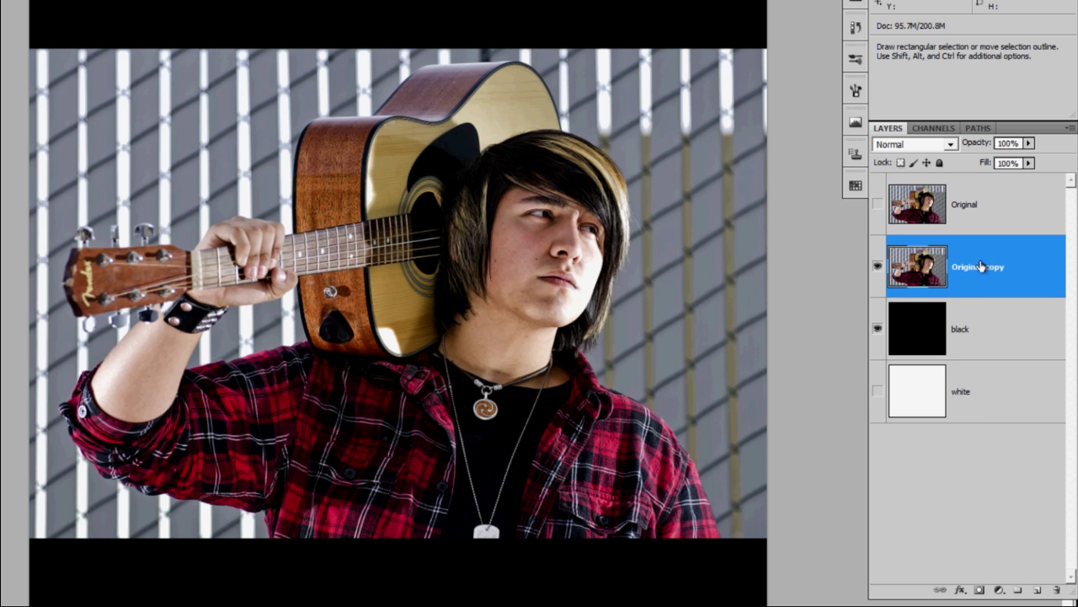
Add a near-white solid color fill layer (#efeeee) above Original copy and name it "Frame".
click(997, 594)
click(908, 256)
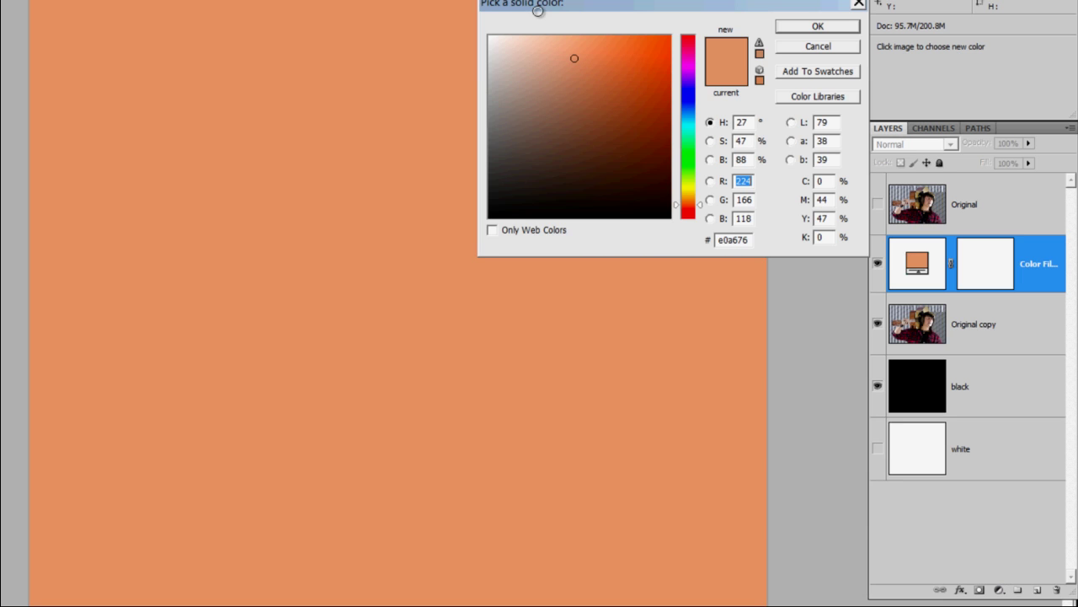
click(489, 48)
click(806, 30)
double_click(1035, 263)
text(Frame)
key(Return)
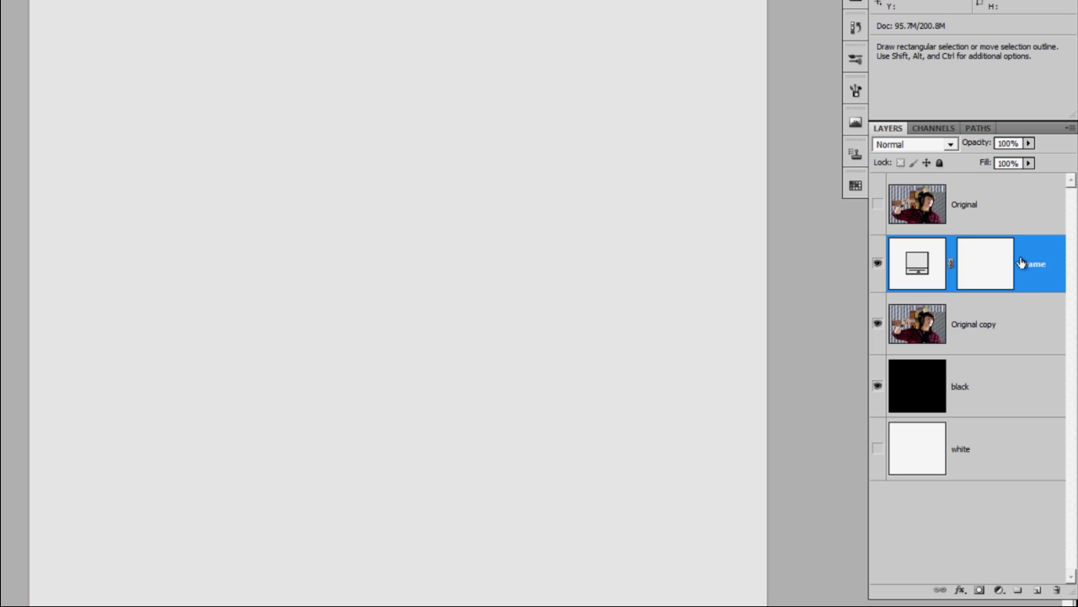
Invert the Frame layer's mask and fill a tall rectangle on it with white, spanning from the photo's top edge to the canvas bottom.
click(993, 261)
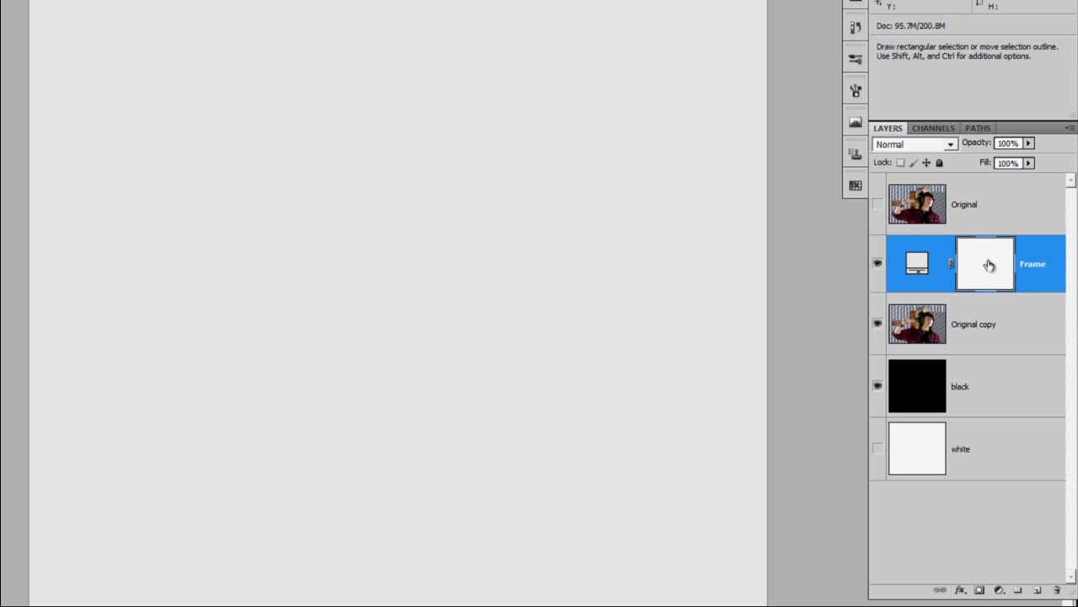
key(ctrl+i)
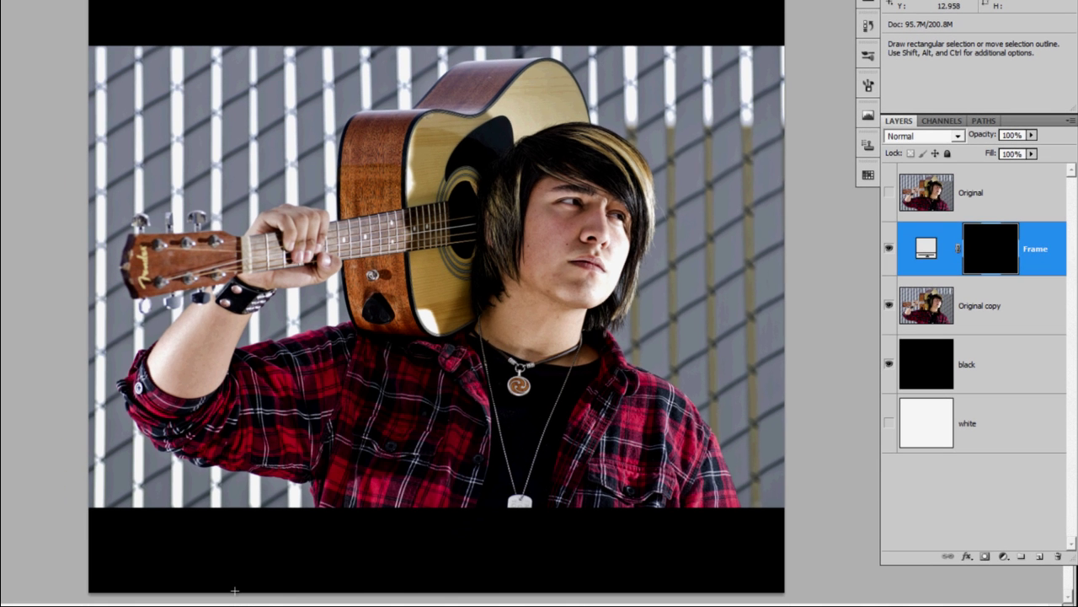
drag(420, 468, 760, 46)
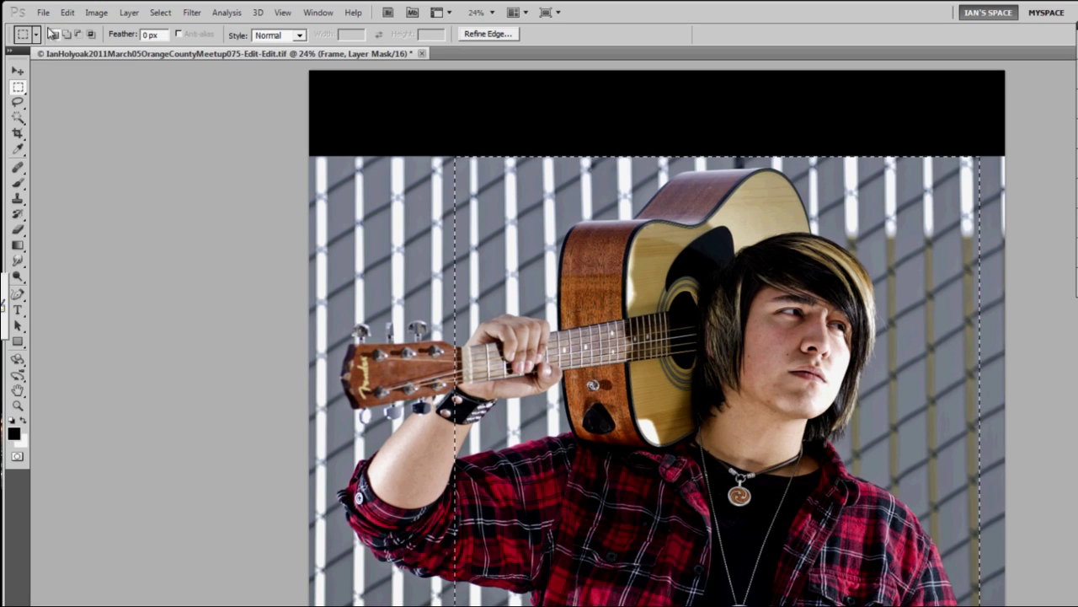
click(67, 12)
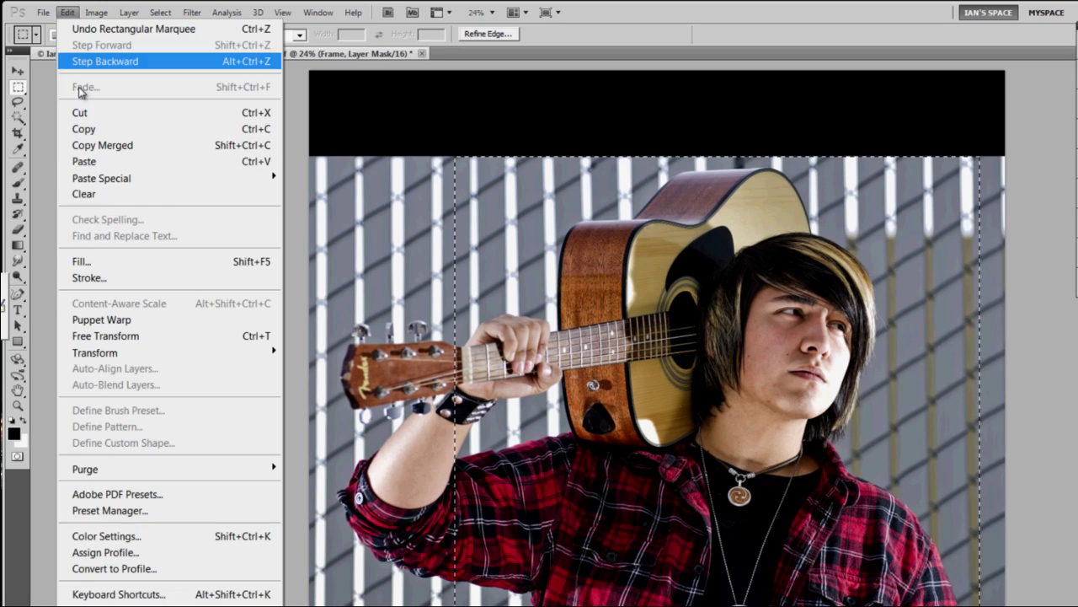
click(80, 261)
click(634, 223)
click(623, 371)
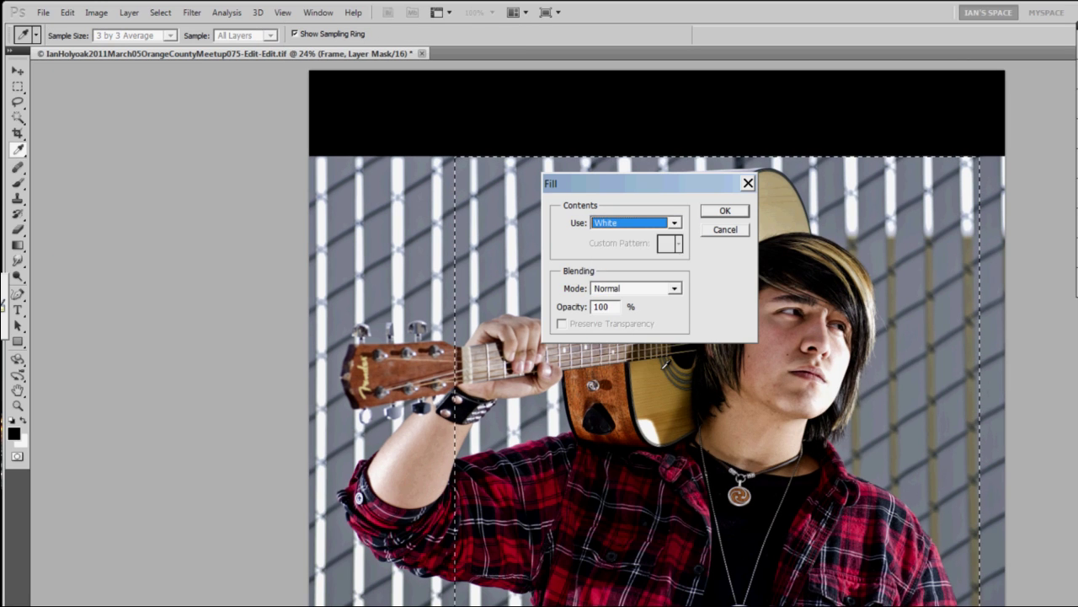
click(726, 212)
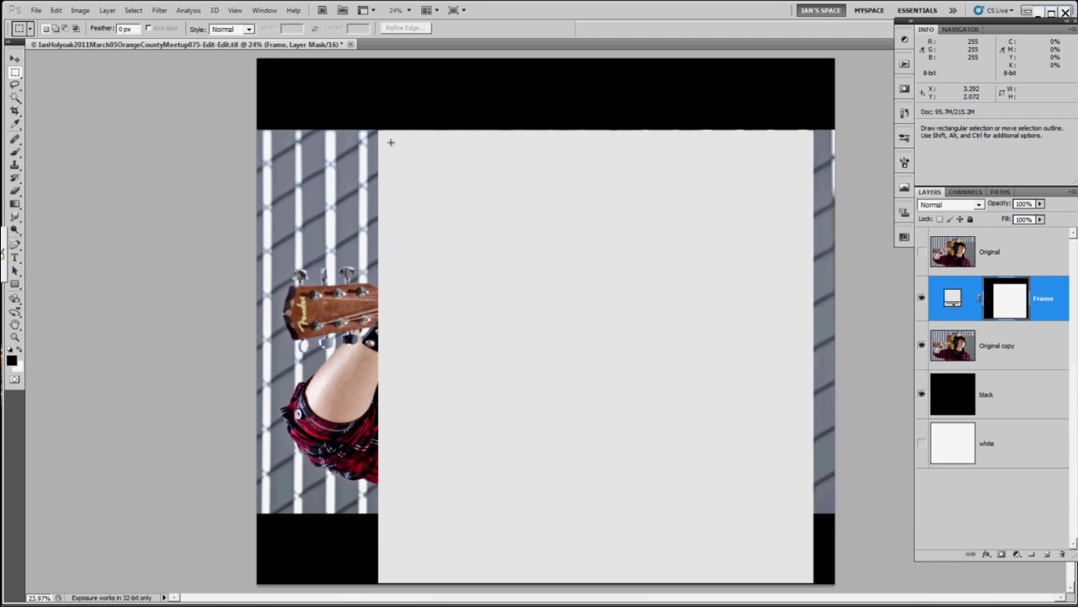
Cut the picture opening by filling an inner rectangle of about 10.13 x 9.25 inches on the Frame mask with black, and deselect.
drag(390, 142, 800, 517)
click(56, 11)
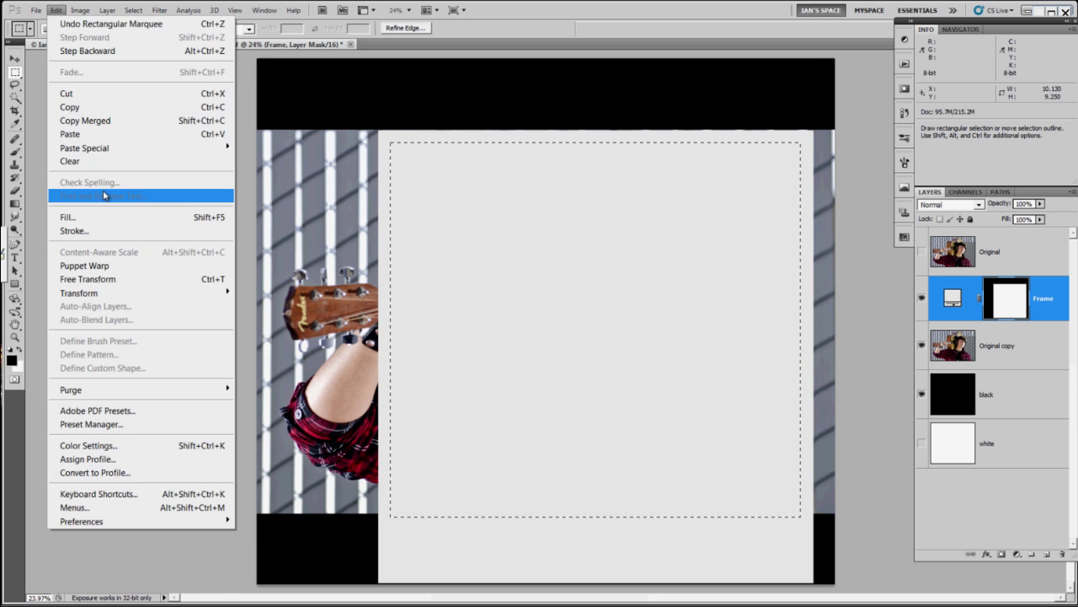
click(131, 213)
click(526, 185)
click(510, 195)
click(603, 175)
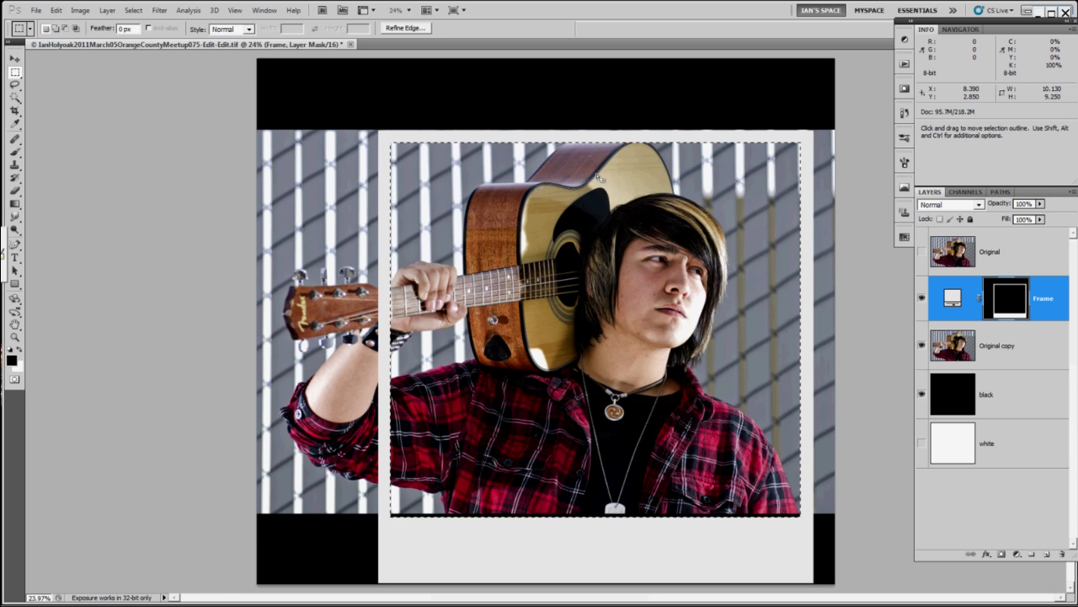
key(ctrl+d)
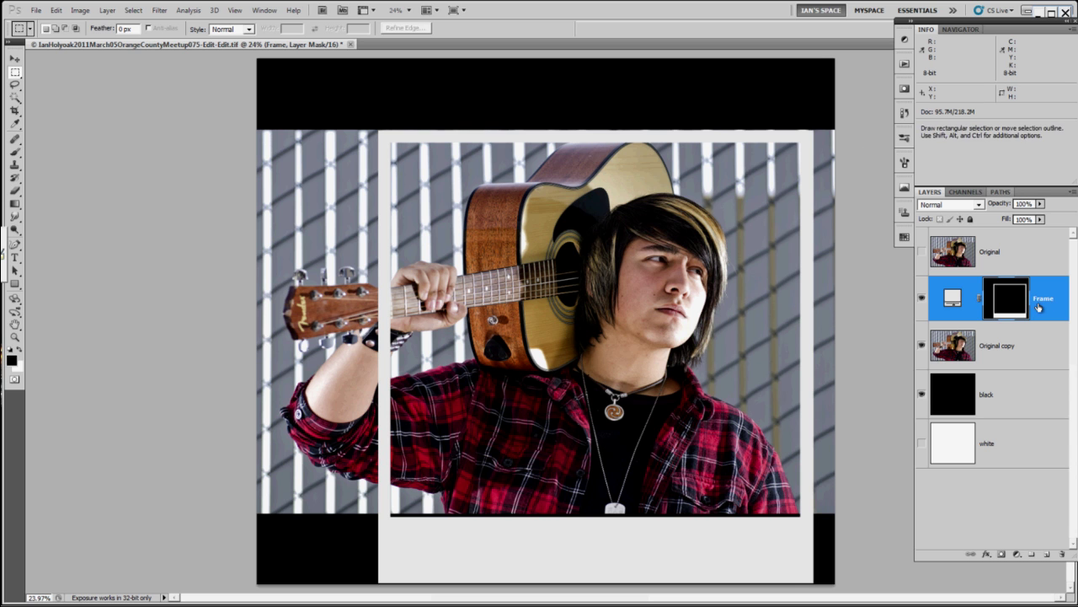
Distort the frame's corners into a tilted perspective shape, with the bottom edge slanting upward to the right.
key(ctrl+t)
click(56, 10)
mouse_move(93, 292)
click(275, 357)
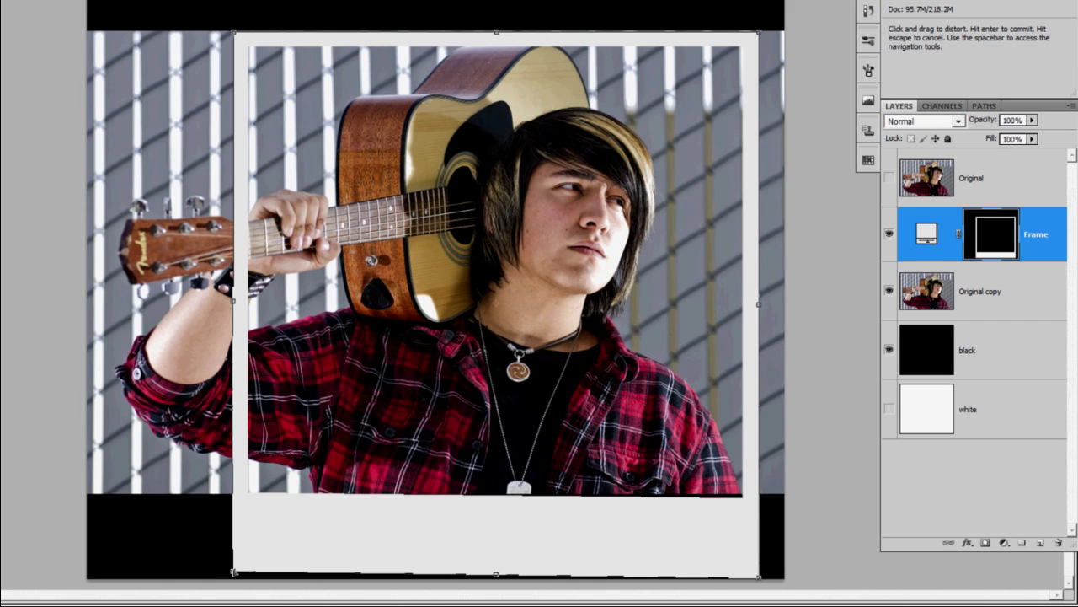
drag(758, 577, 740, 523)
drag(233, 32, 227, 16)
drag(758, 32, 726, 37)
drag(742, 523, 742, 517)
drag(227, 15, 242, 20)
drag(230, 567, 246, 566)
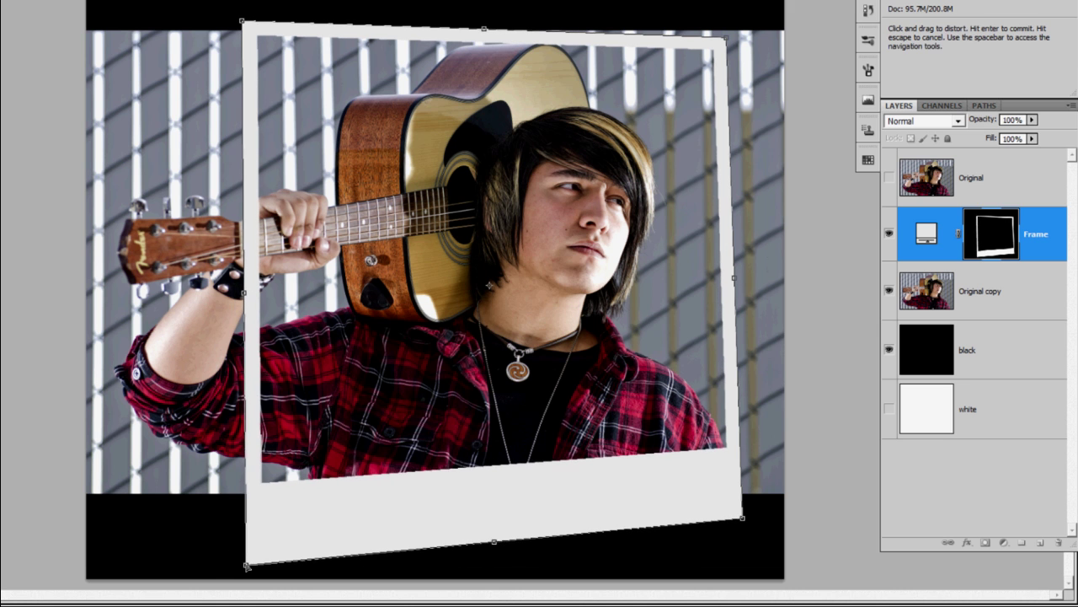
key(Return)
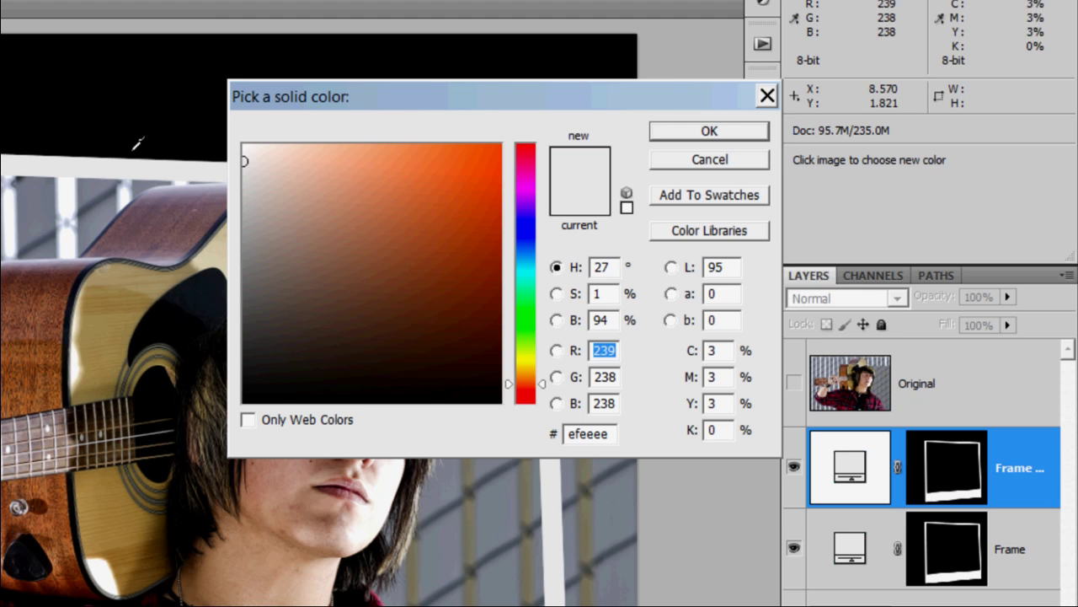
Recolor the duplicate of the Frame layer to a darker gray and scale it down very slightly at two opposite corners.
click(244, 191)
click(710, 130)
key(ctrl+t)
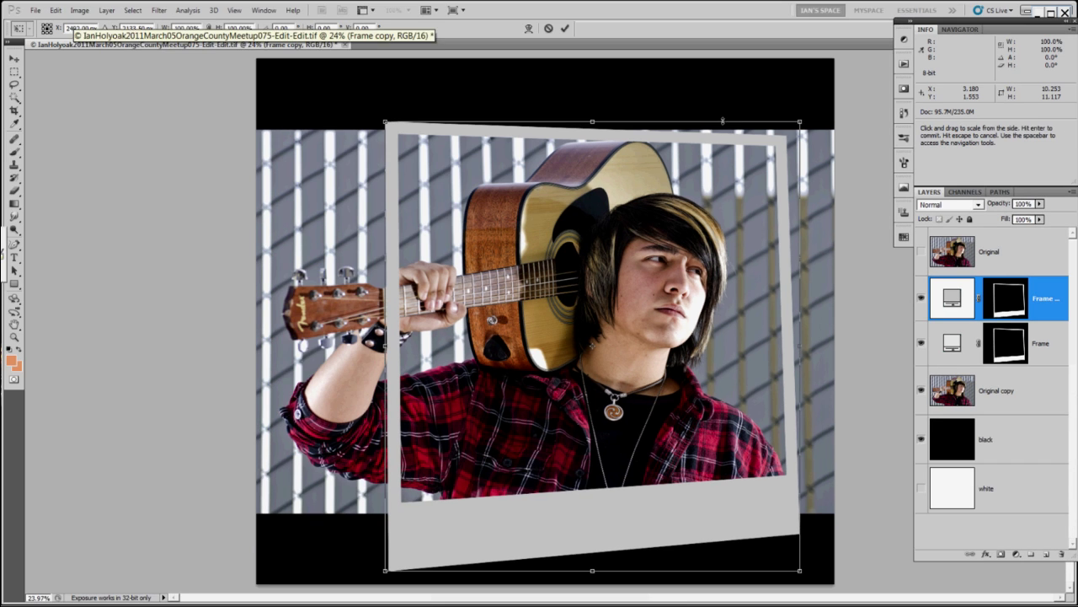
drag(800, 122, 800, 123)
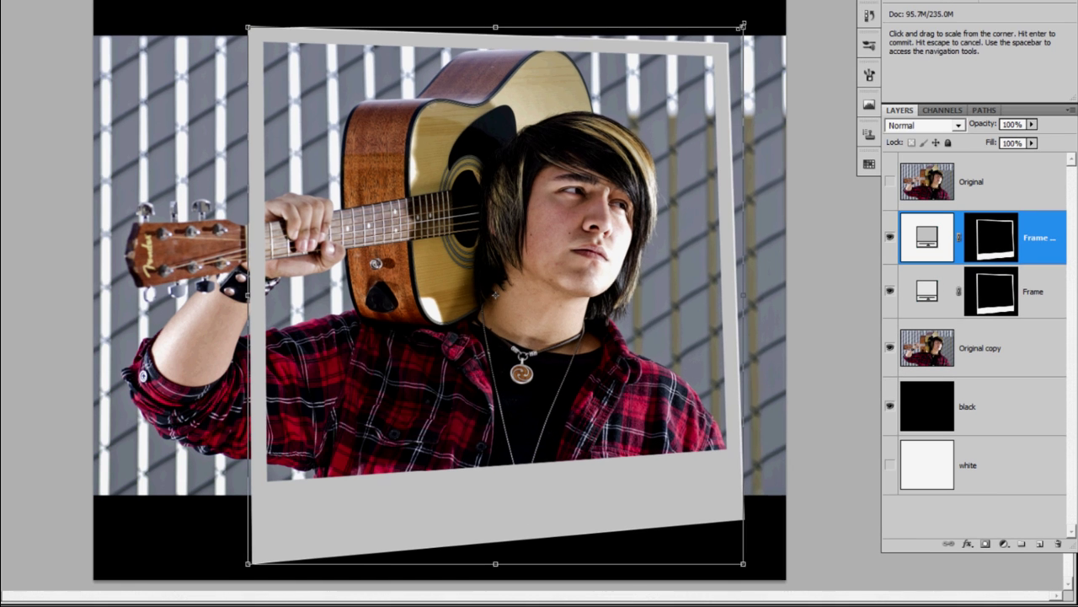
drag(743, 26, 741, 29)
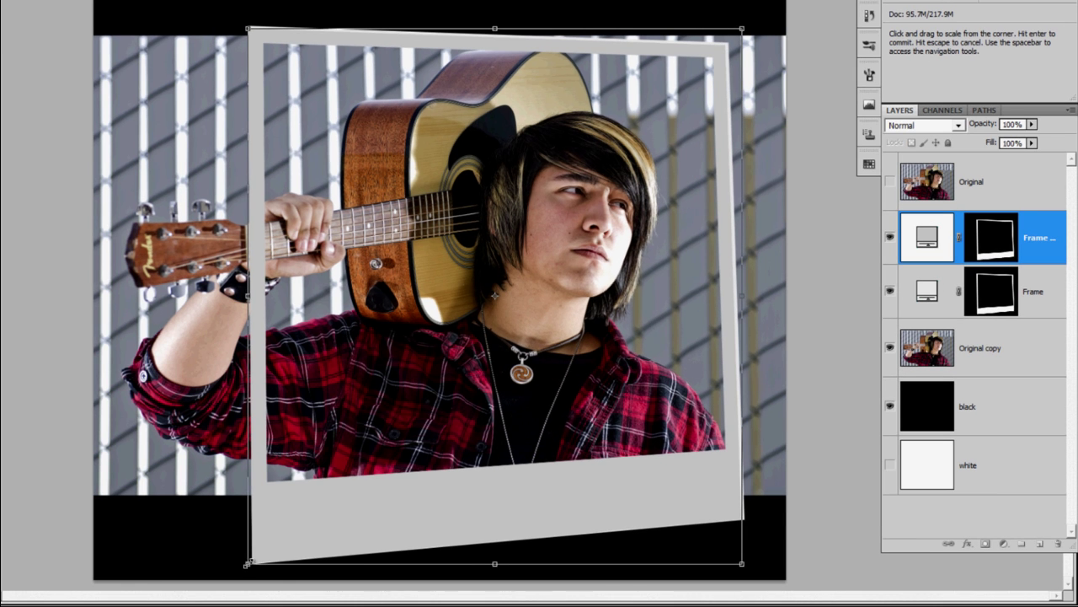
drag(247, 564, 250, 560)
key(Return)
Move the darker gray copy beneath the Frame layer and combine the two into a single Frame layer.
drag(1035, 240, 1036, 314)
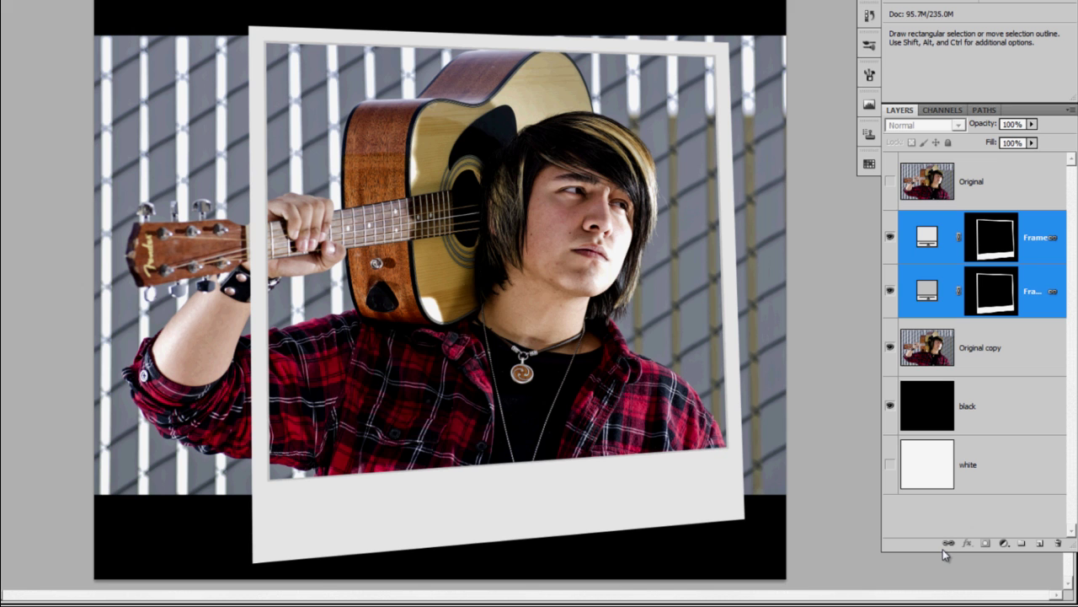
key(v)
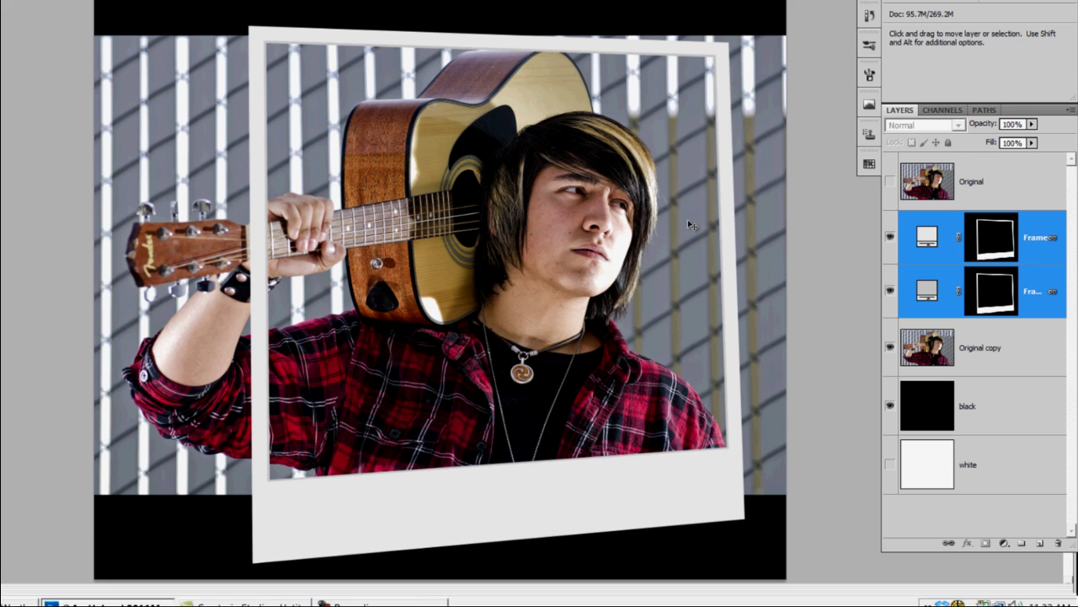
Add a mask to the Original copy layer and outline the frame opening plus the protruding guitar head and arm with a polygonal selection.
click(1016, 303)
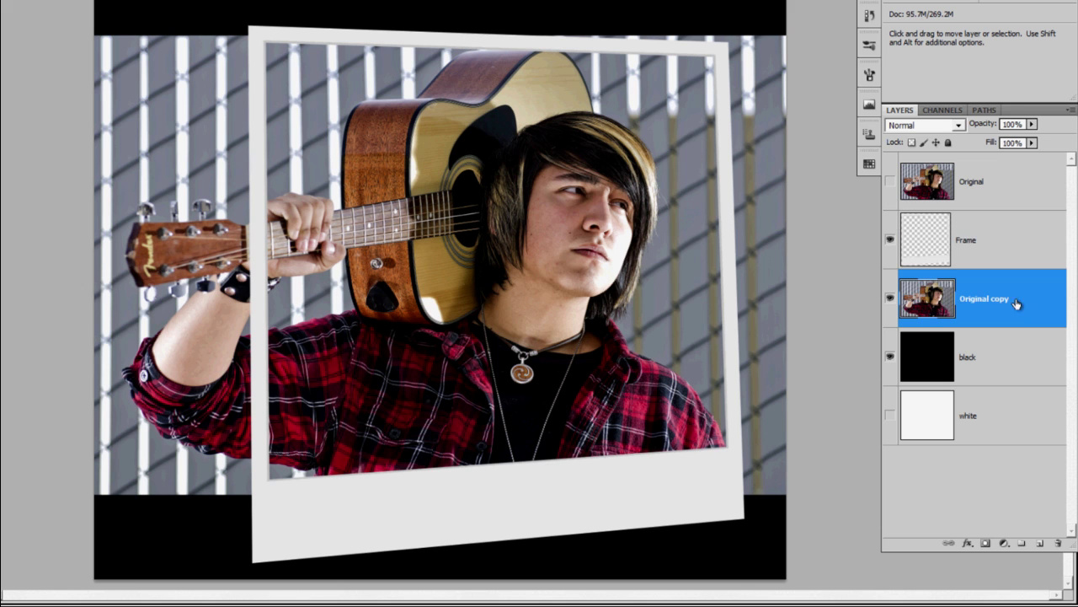
click(986, 543)
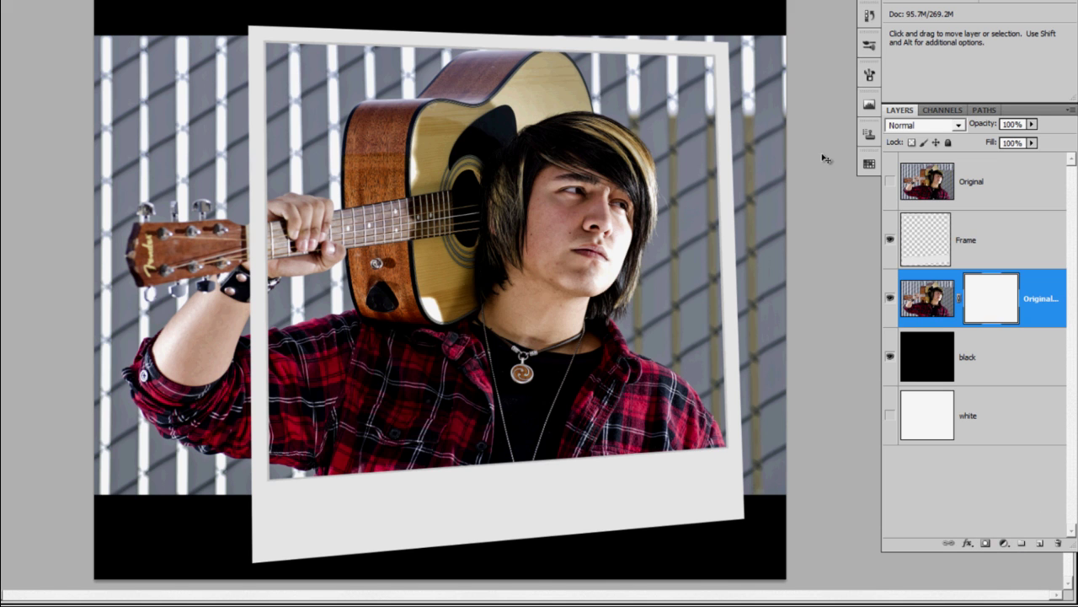
key(l)
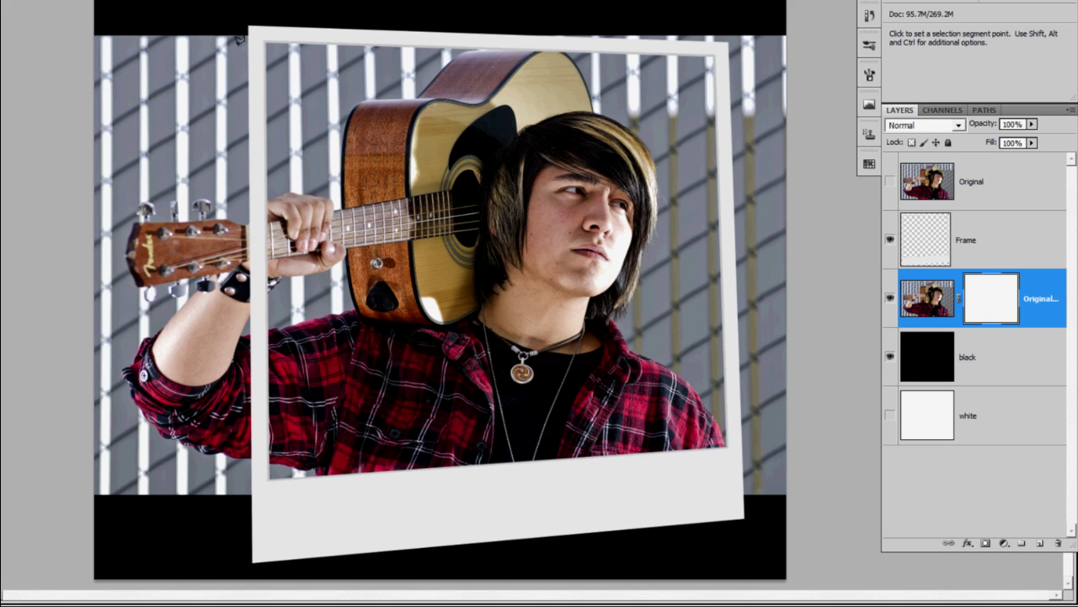
click(82, 173)
click(259, 173)
click(257, 34)
click(724, 49)
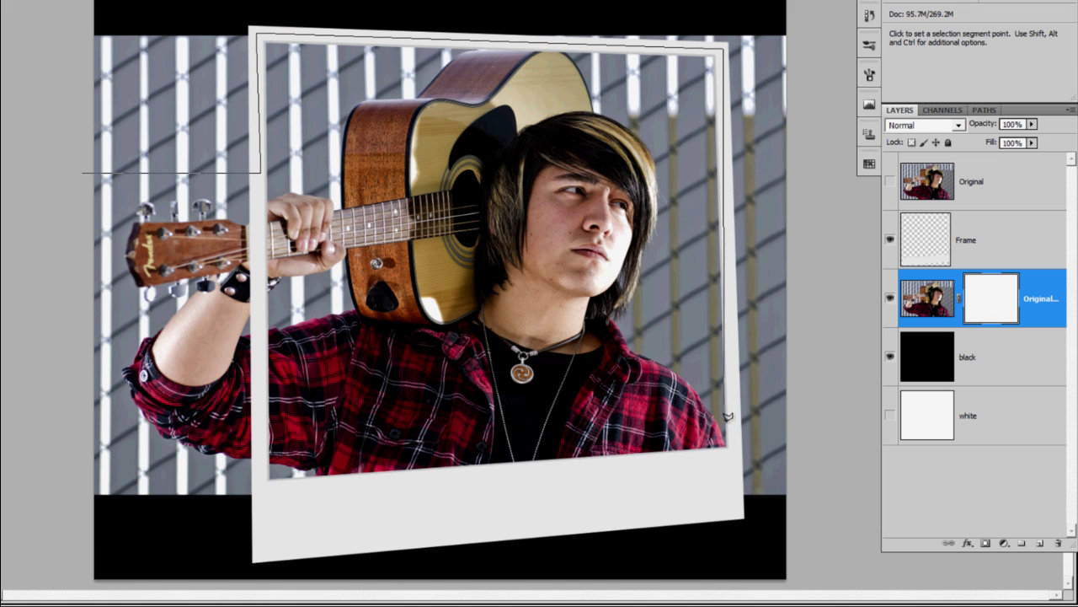
click(734, 455)
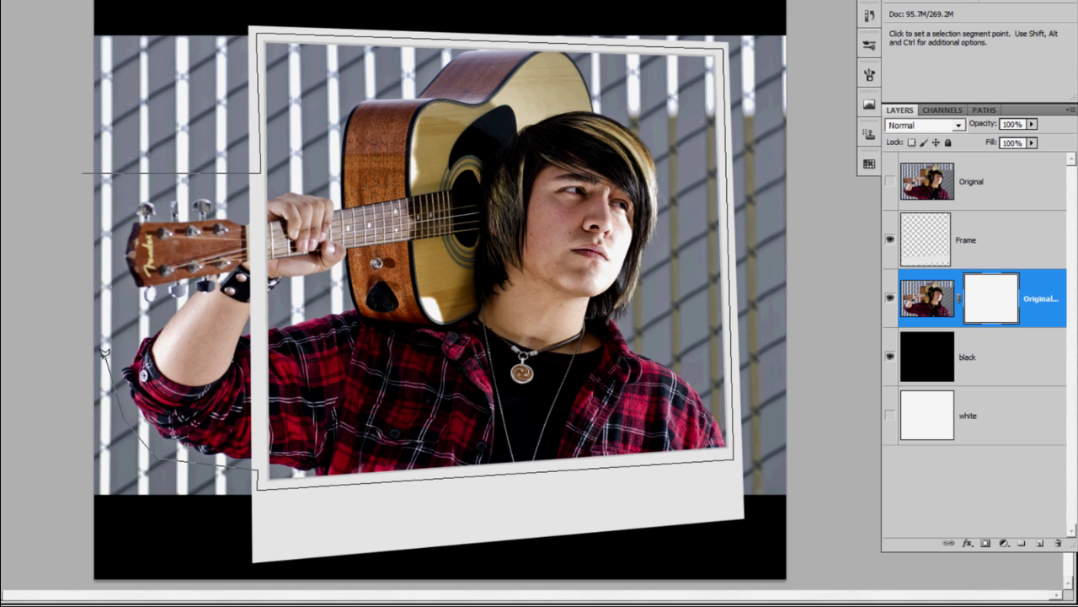
click(83, 173)
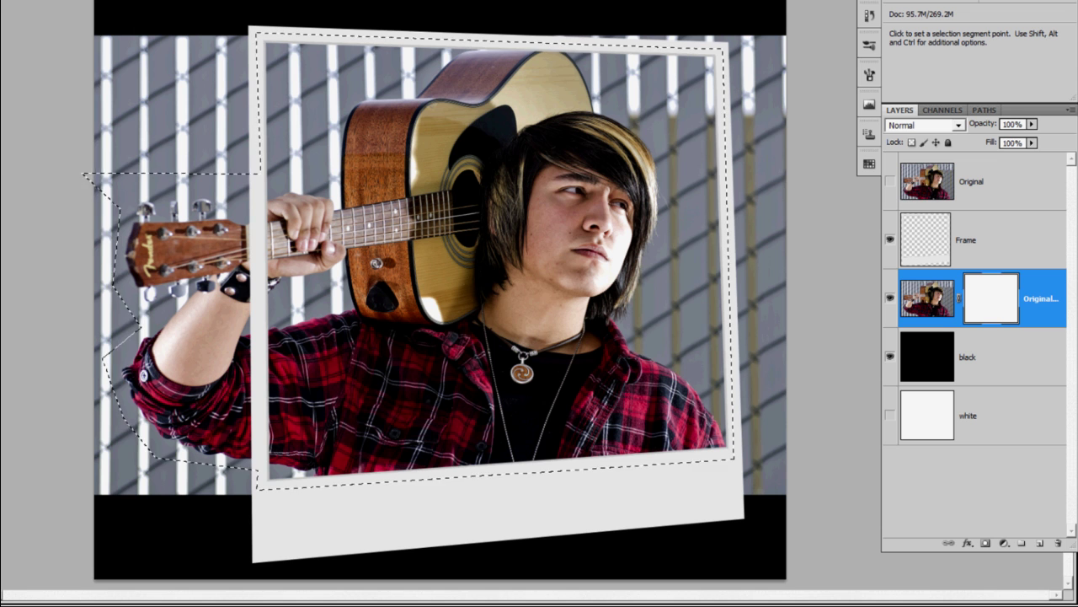
Invert the selection, fill it with black on the Original copy mask to hide the outer photo area, and deselect.
key(shift+ctrl+i)
click(34, 140)
click(507, 89)
key(ctrl+d)
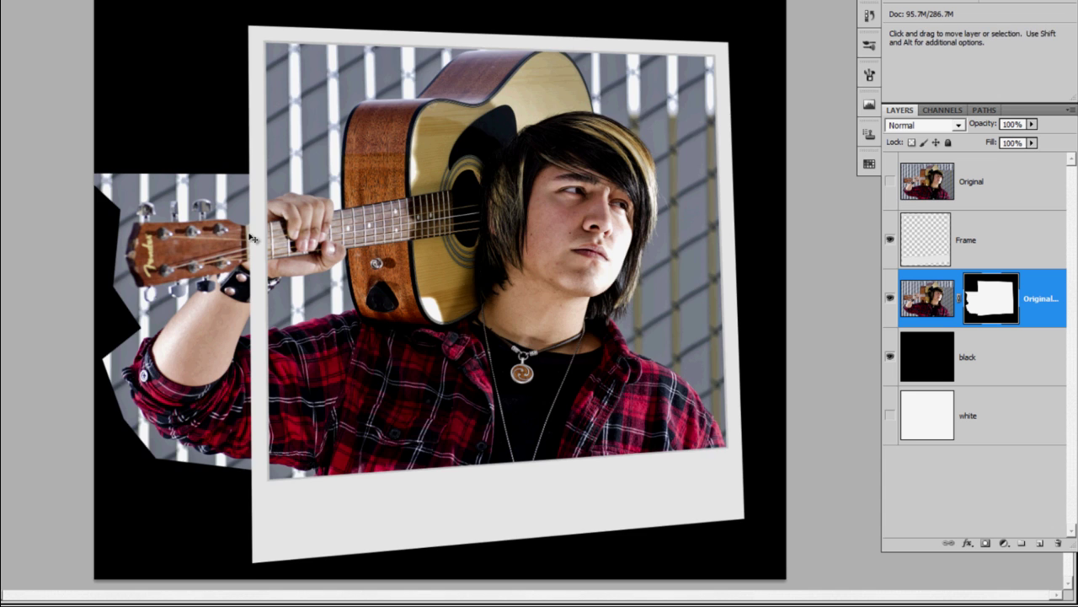
Lower the Frame layer's opacity to 49%, add a mask to it, and paint away the frame over the hand, wrist and plaid sleeve.
scroll(349, 224, up, 4)
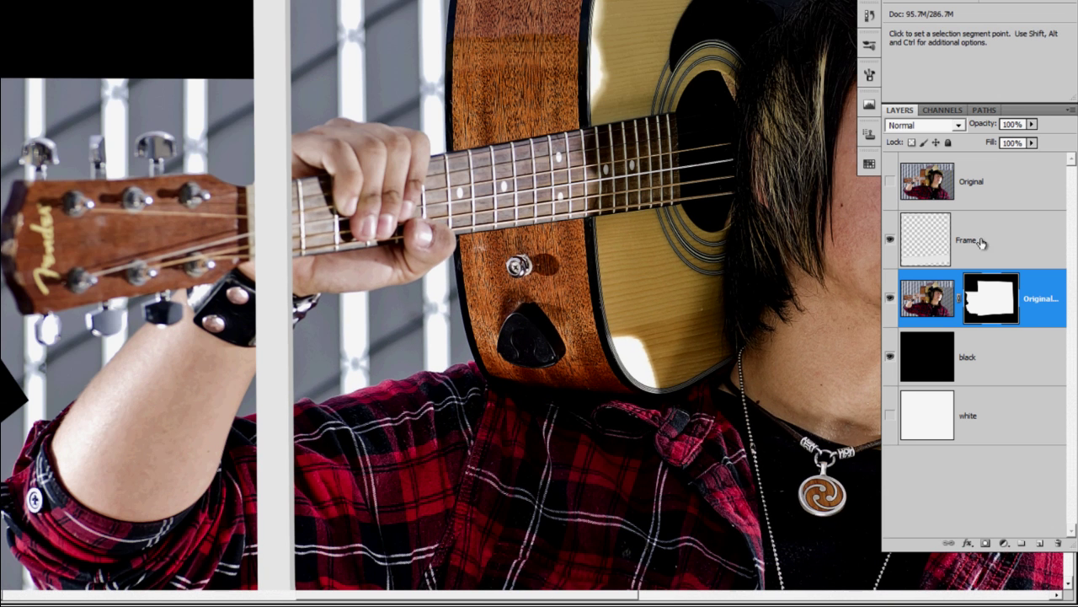
click(968, 240)
click(1032, 124)
drag(1028, 137, 1000, 140)
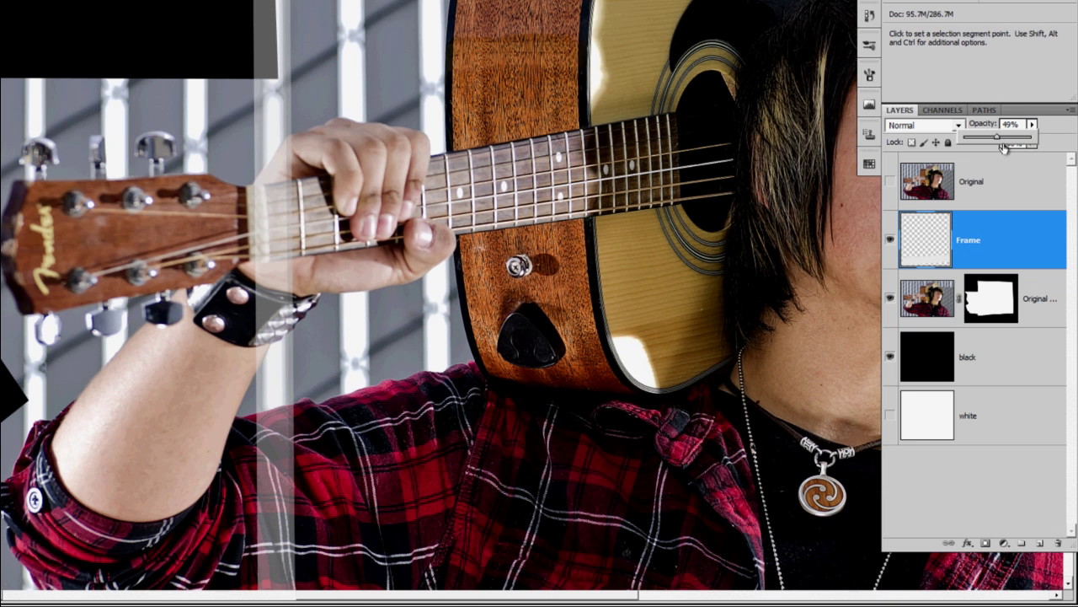
click(986, 543)
key(b)
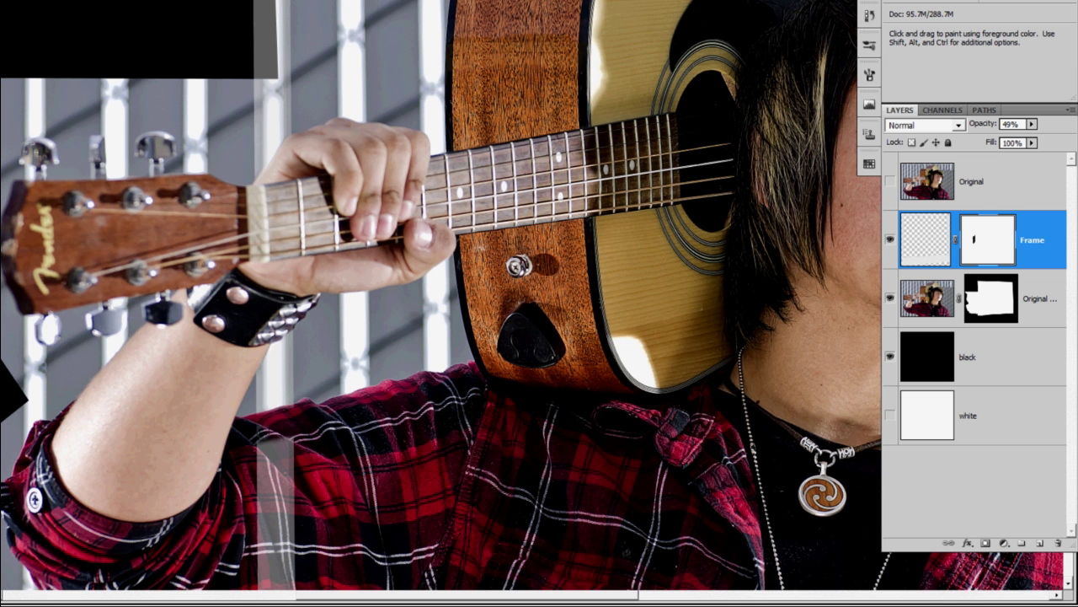
drag(276, 459, 270, 241)
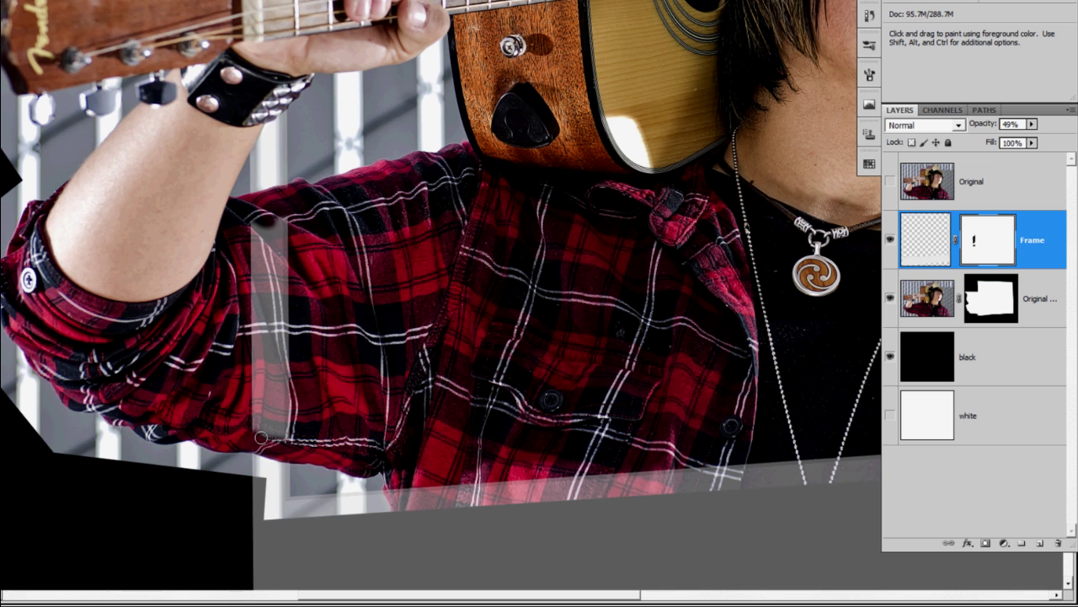
mouse_move(271, 419)
mouse_down()
mouse_move(269, 228)
mouse_move(248, 325)
mouse_up()
Restore the Frame layer's opacity to 100% and view its mask alone to fill gaps in the upper painted area with black.
drag(1033, 126, 1059, 141)
alt+click(993, 245)
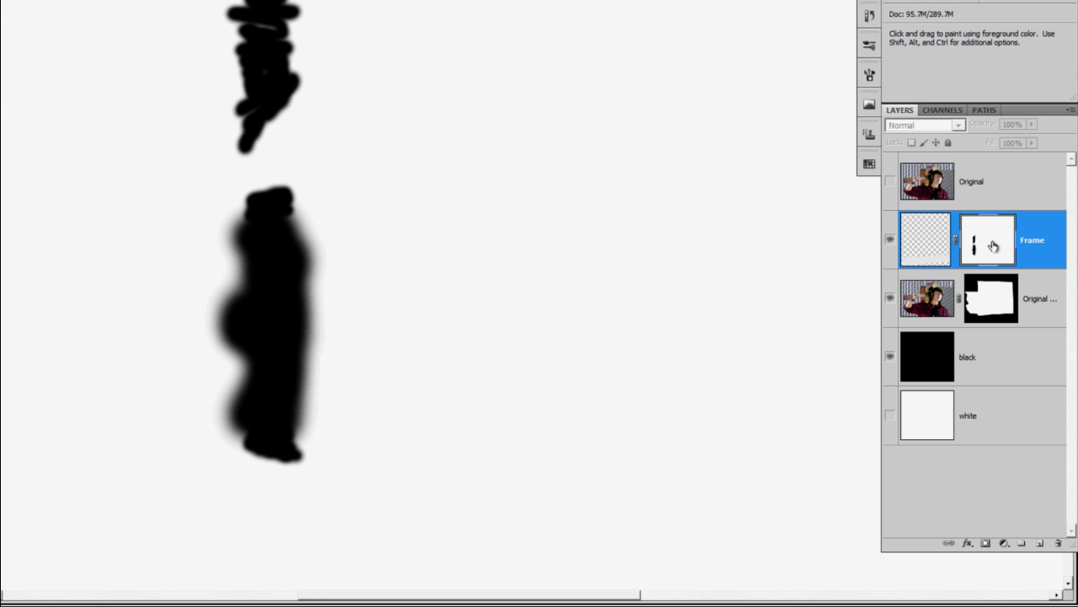
drag(260, 38, 273, 15)
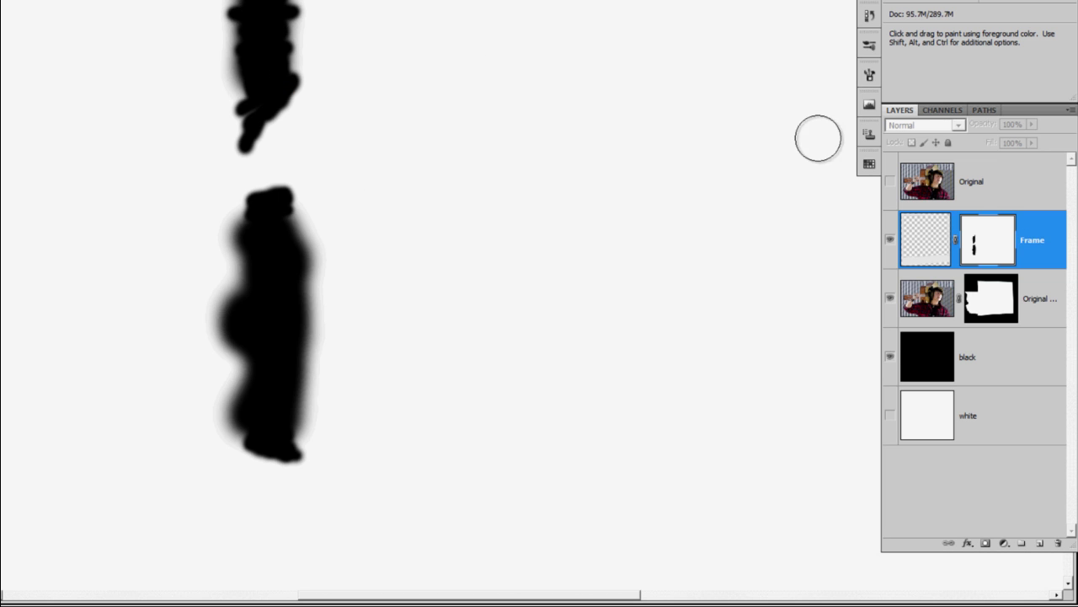
click(928, 240)
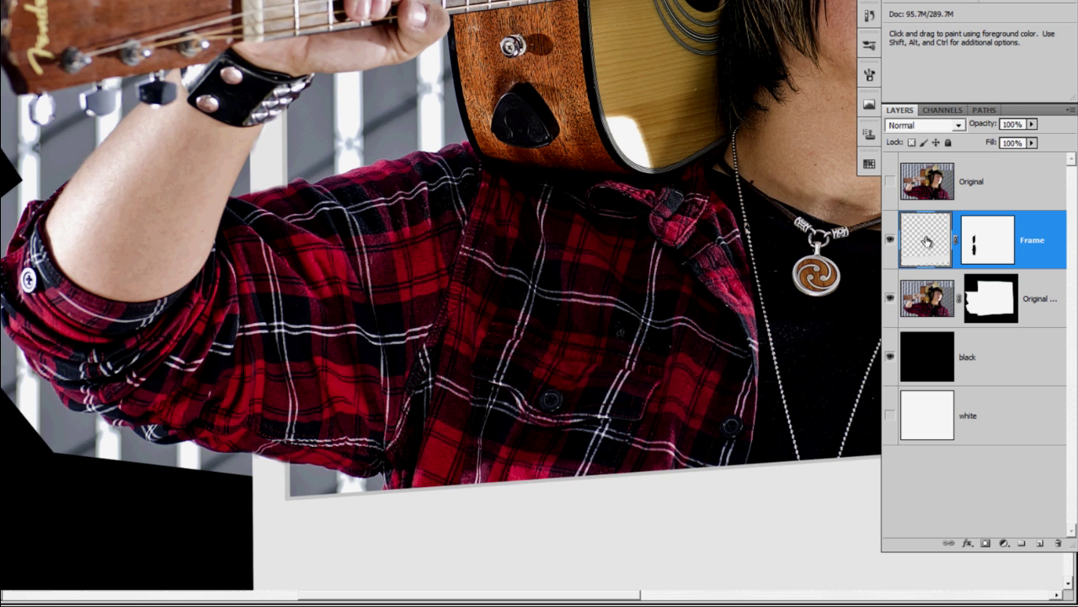
Paint out the fence just beneath the plaid sleeve on the Original copy mask with a smaller hard round black brush.
click(993, 305)
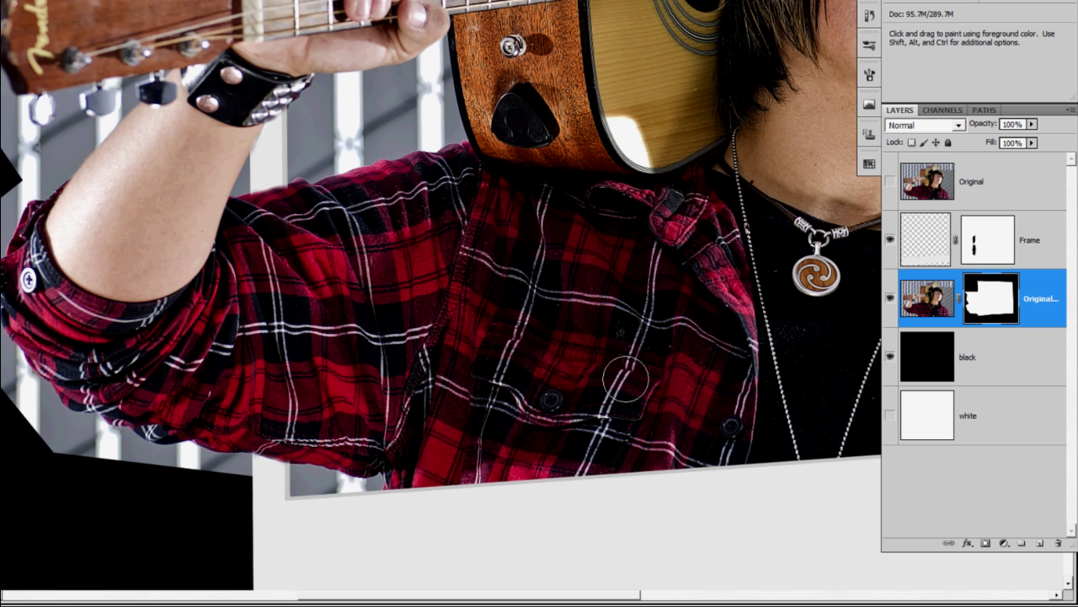
right_click(244, 480)
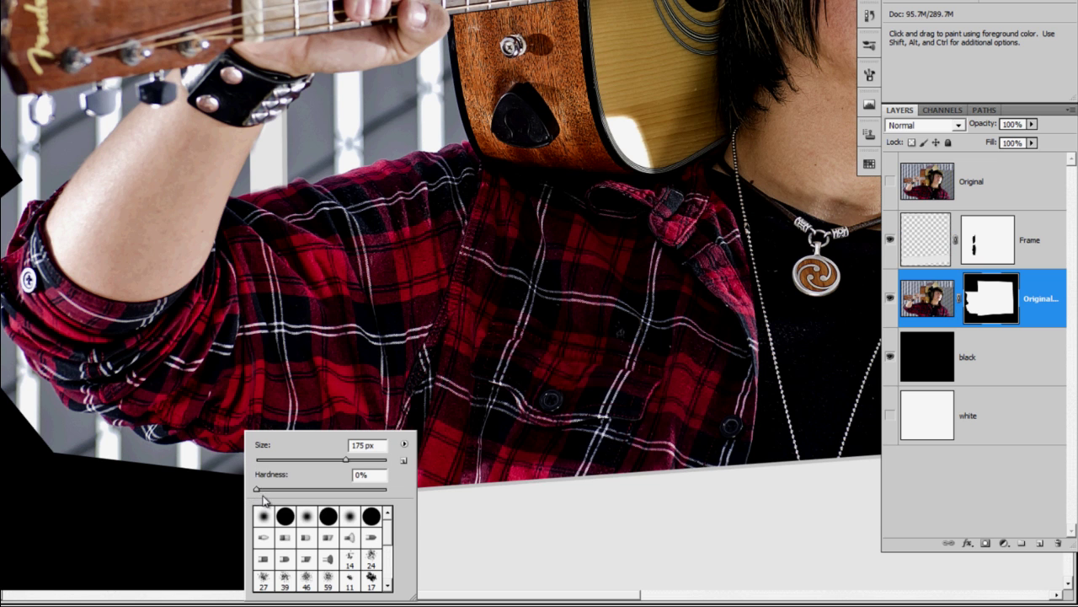
click(286, 516)
drag(176, 476, 241, 489)
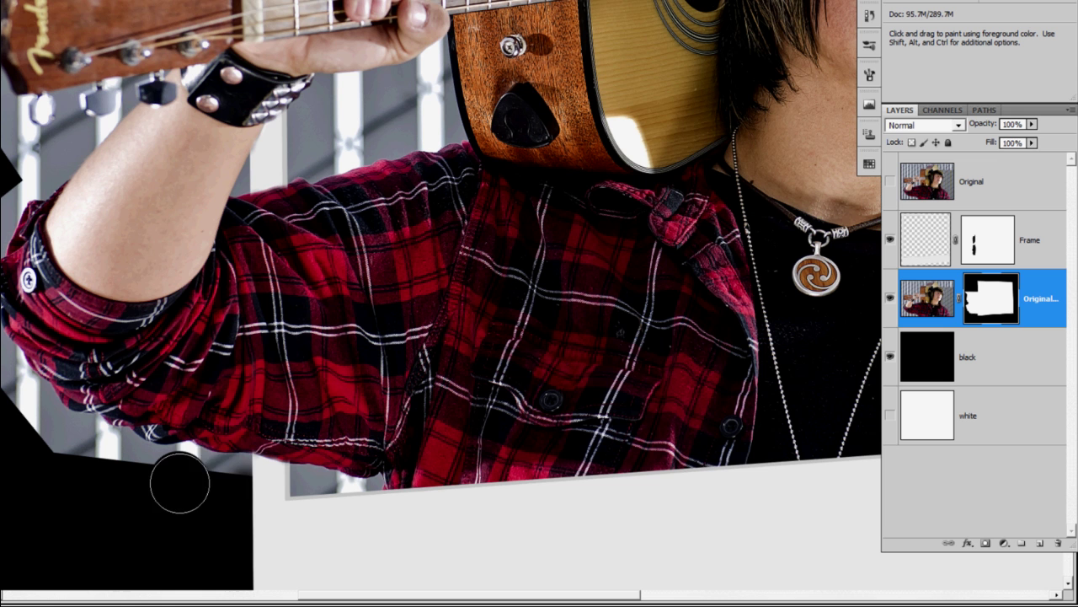
key(bracketleft)
key(bracketleft)
key(bracketleft)
key(bracketleft)
mouse_move(219, 487)
mouse_down()
mouse_move(251, 467)
mouse_move(191, 453)
mouse_up()
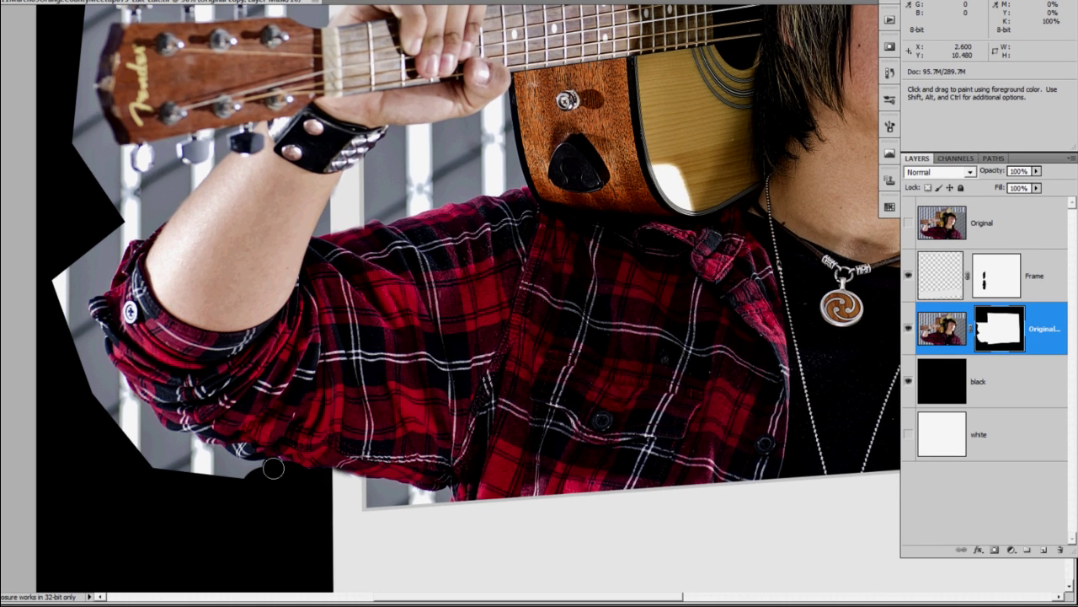
drag(273, 470, 230, 471)
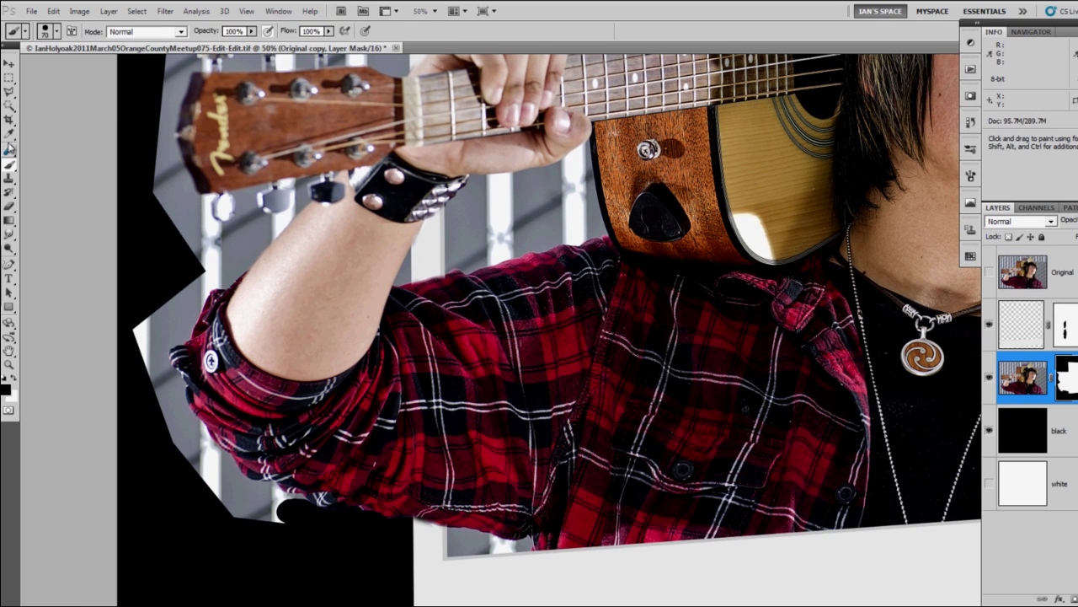
Select the fence around the elbow and lower sleeve with the Magnetic Lasso and fill it with black on the Original copy mask.
drag(0, 42, 0, 64)
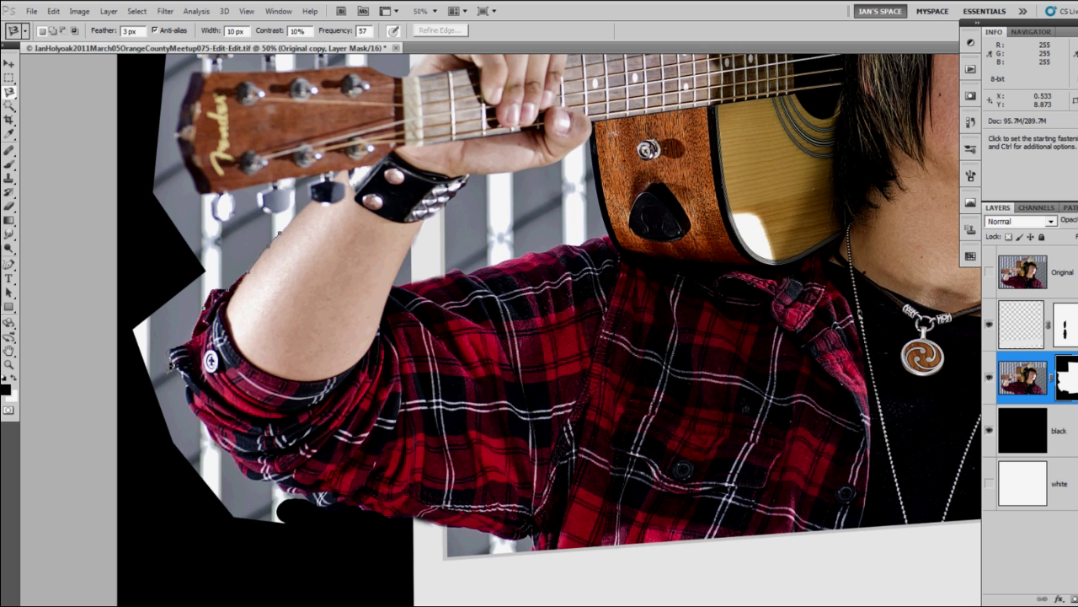
click(309, 494)
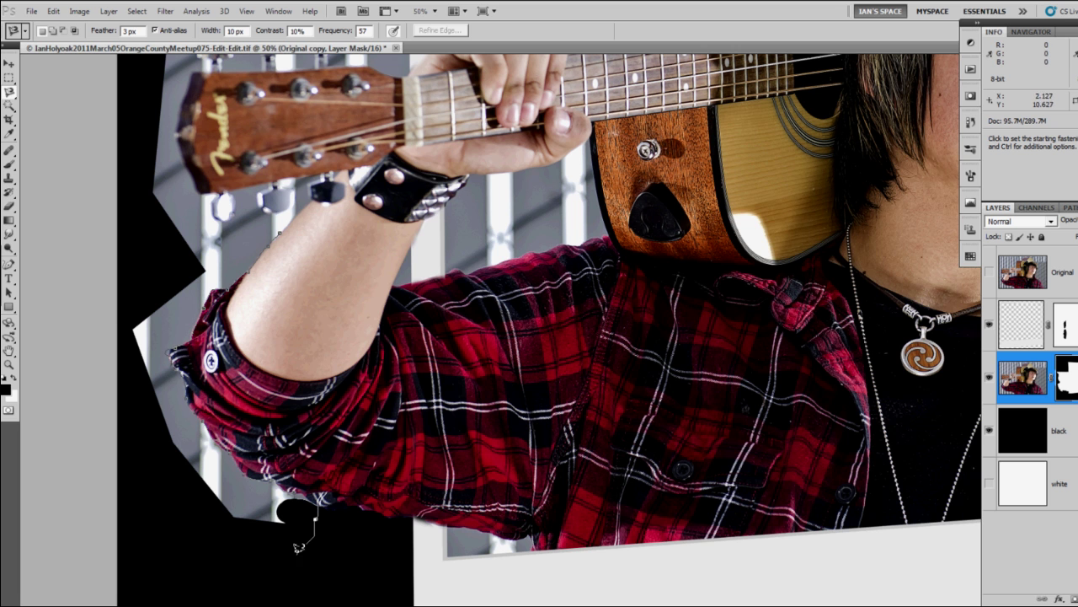
double_click(278, 232)
click(53, 11)
key(Escape)
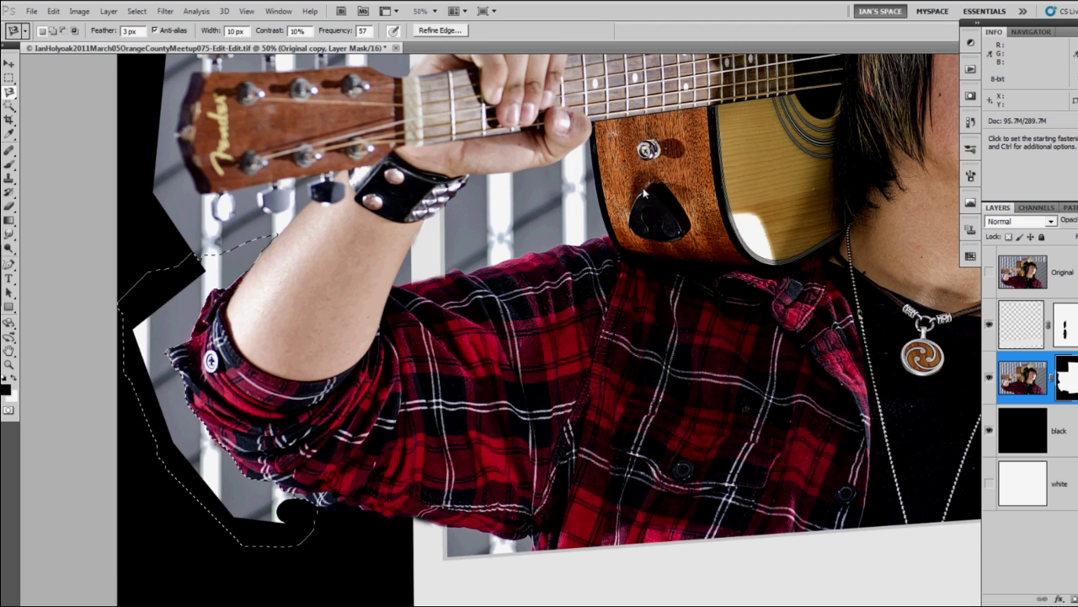
key(ctrl+alt+z)
key(ctrl+alt+z)
key(ctrl+alt+z)
Select the remaining fence around the guitar headstock with the Magnetic Lasso, fill it with black on the mask, and deselect.
click(573, 165)
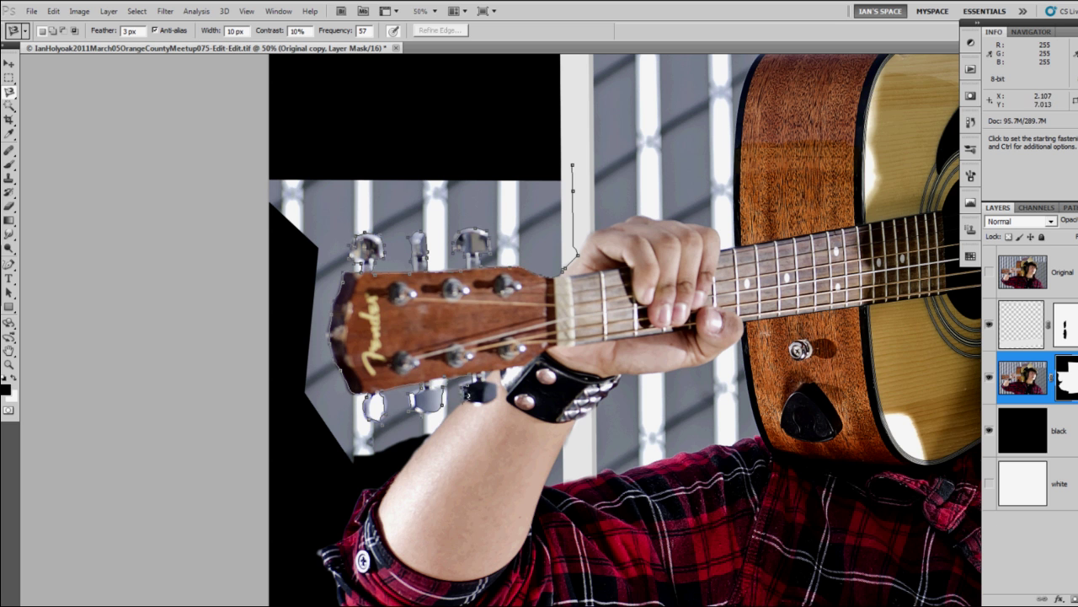
click(573, 164)
click(53, 11)
click(94, 236)
key(Return)
key(ctrl+d)
Touch up the Original copy mask with a black brush where the raised arm meets the frame's edge.
key(b)
key(x)
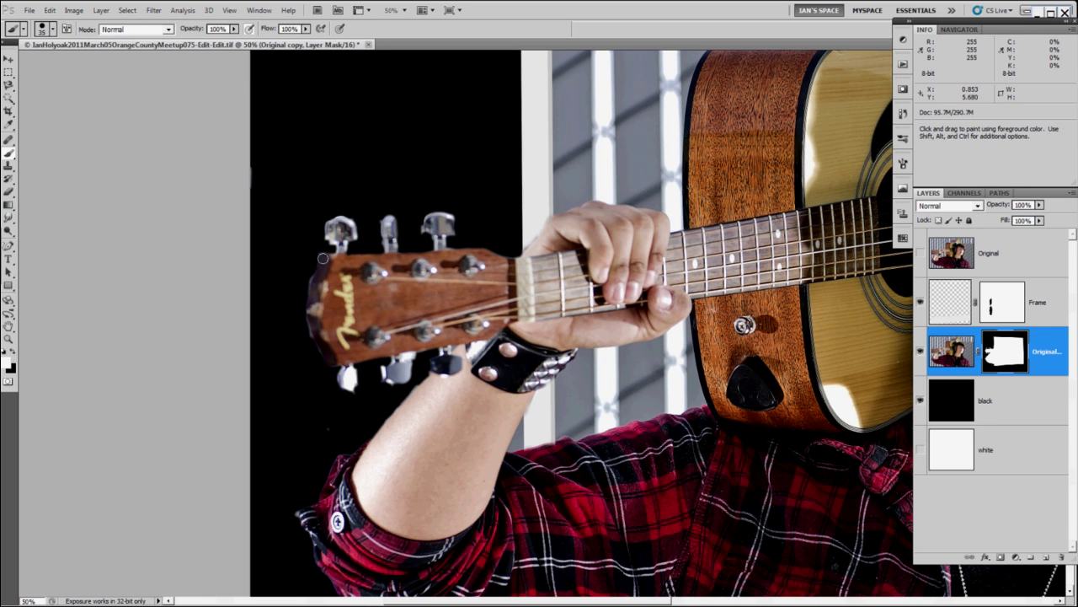
key(x)
click(520, 445)
drag(517, 445, 529, 423)
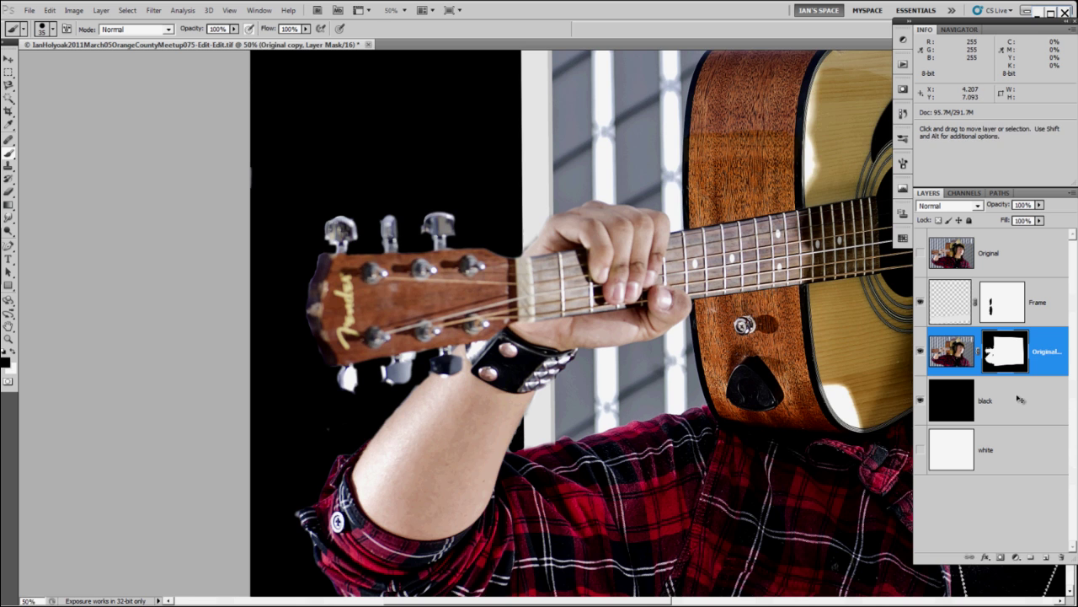
Switch the backdrop to white by showing the white layer and hiding the black layer, with the Frame layer selected.
key(ctrl+minus)
key(ctrl+minus)
key(alt+bracketright)
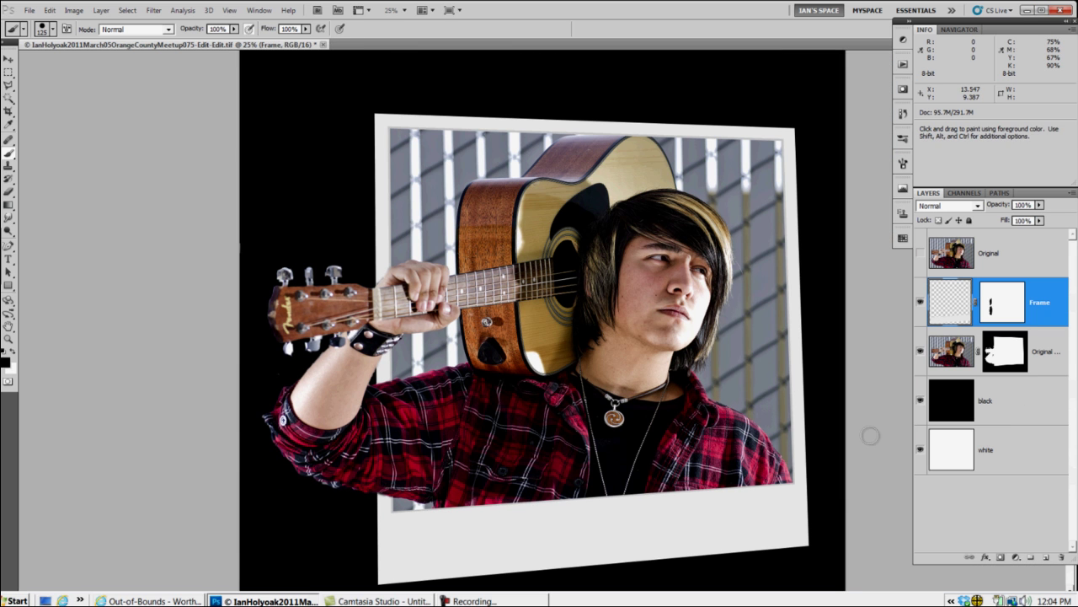
click(921, 401)
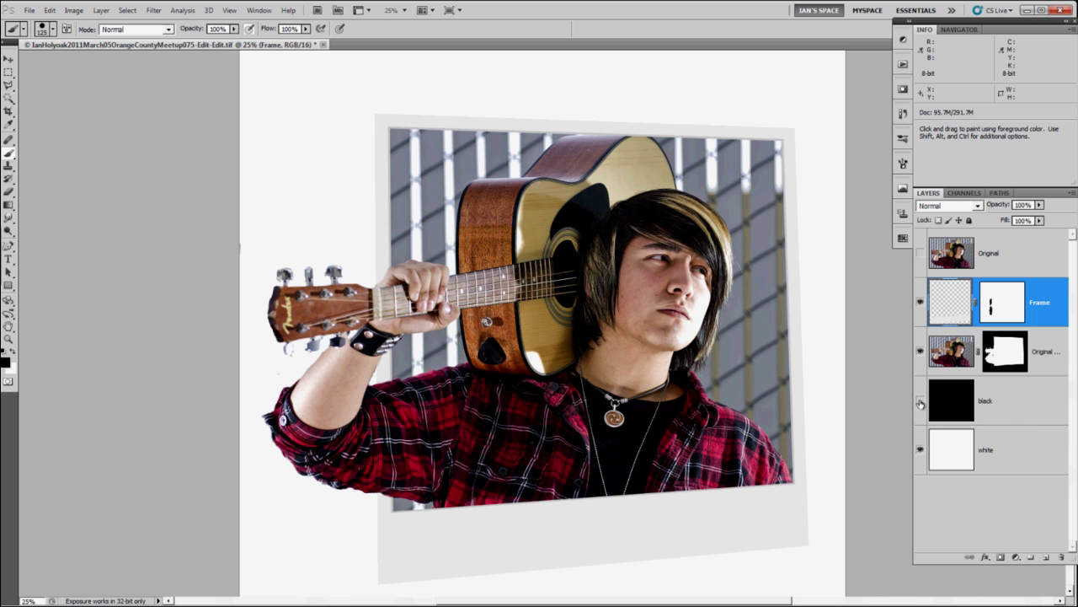
click(920, 402)
click(921, 403)
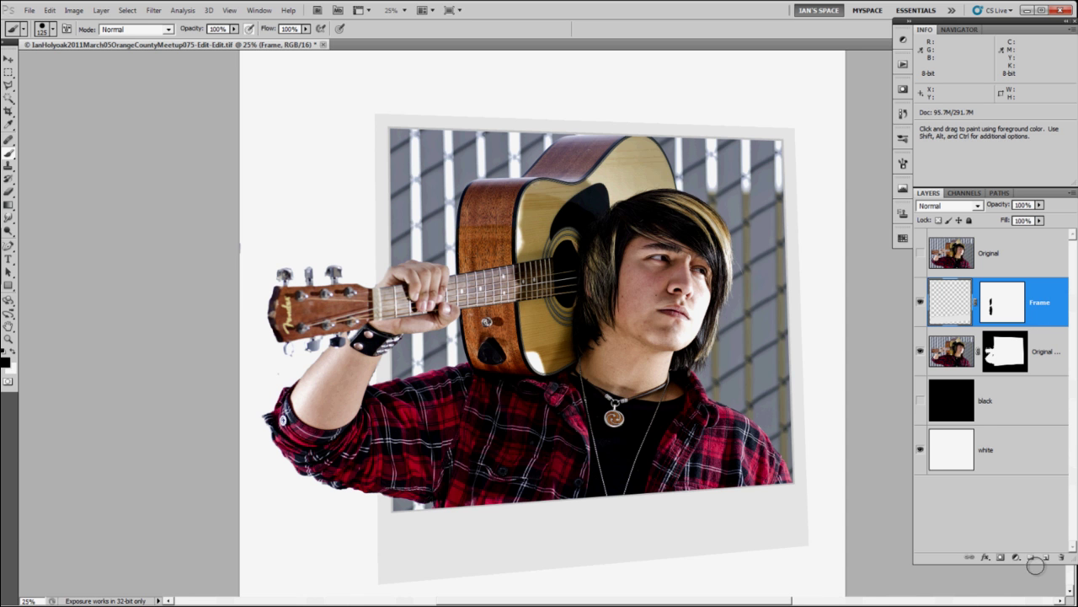
Create a new empty layer above the Frame layer and name it "frame shadow".
click(1030, 558)
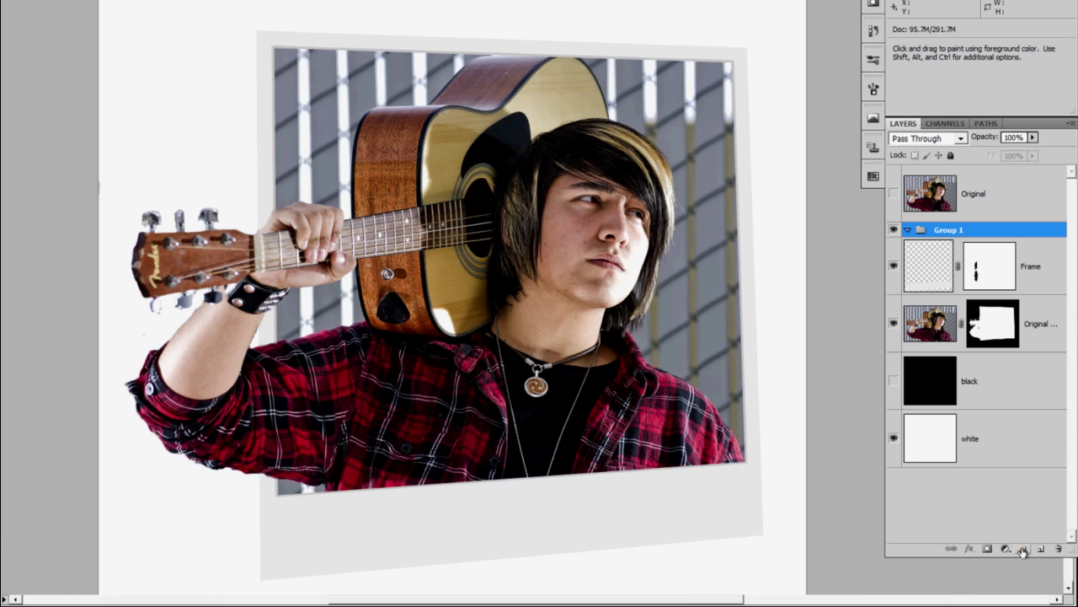
key(ctrl+z)
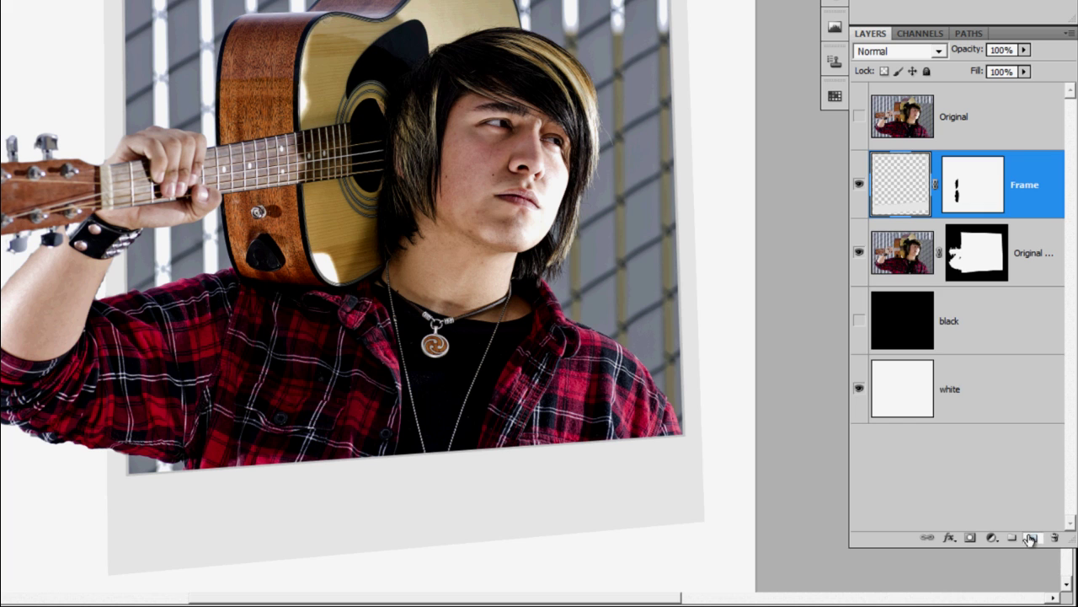
click(1033, 538)
double_click(959, 185)
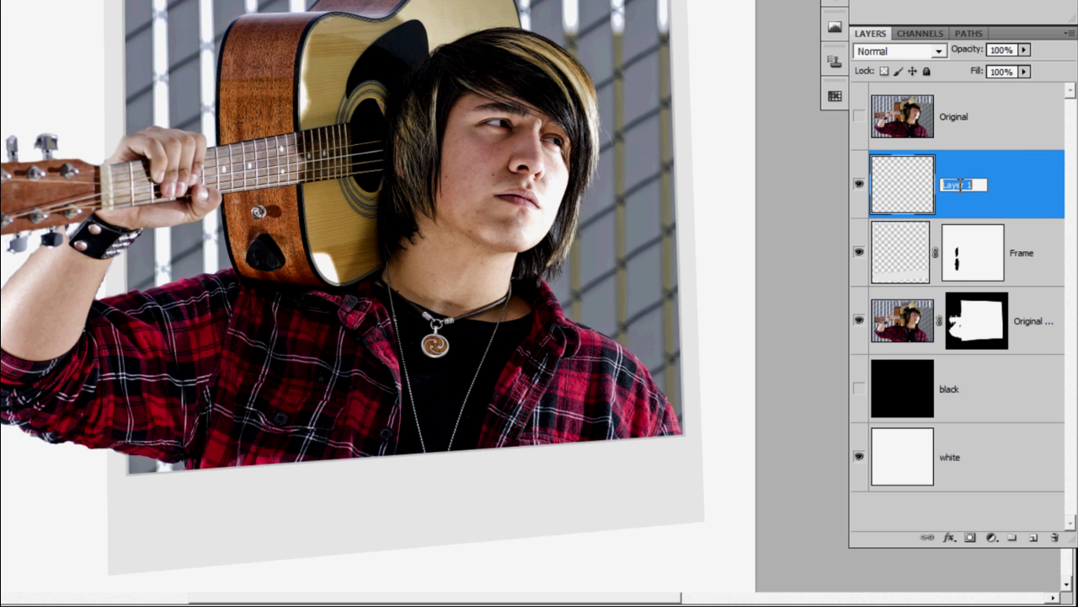
text(frame shadow)
key(Return)
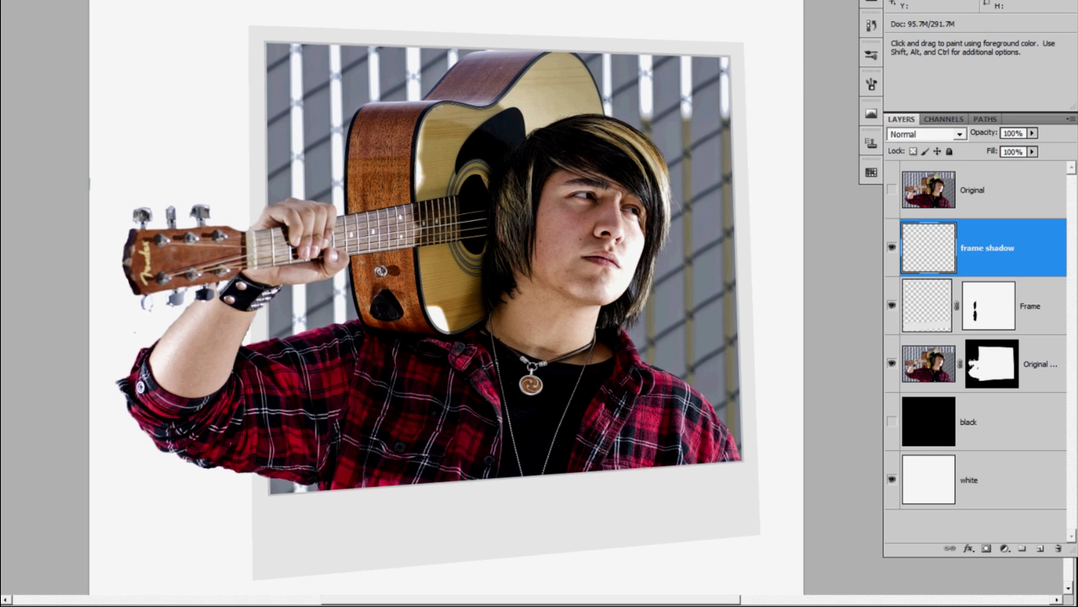
Draw a Polygonal Lasso selection shaped like the Polaroid frame, offset slightly beyond its left edge and inside its right edge.
key(l)
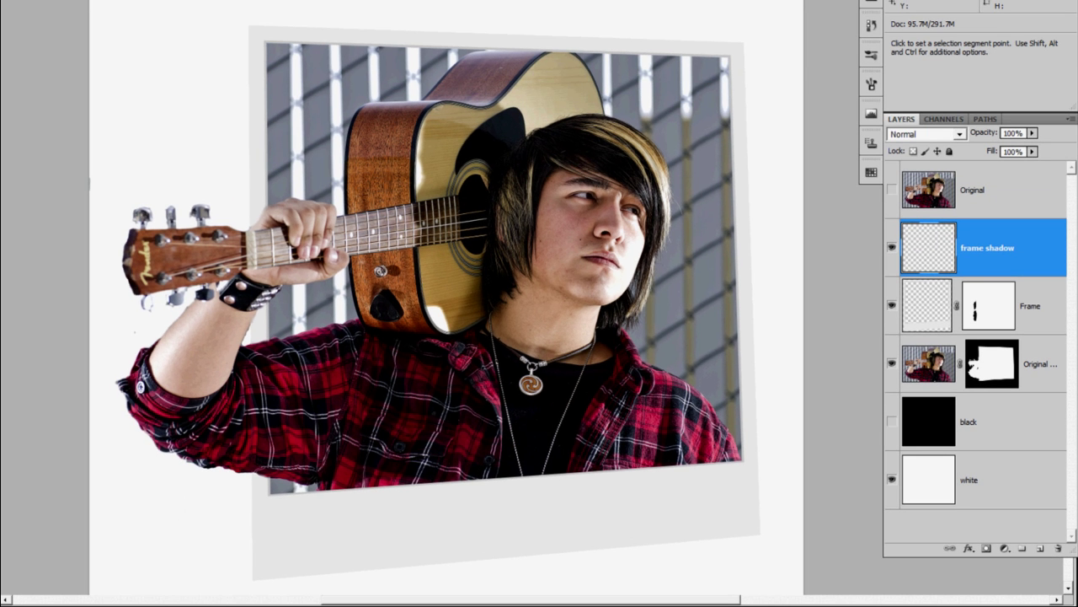
click(735, 47)
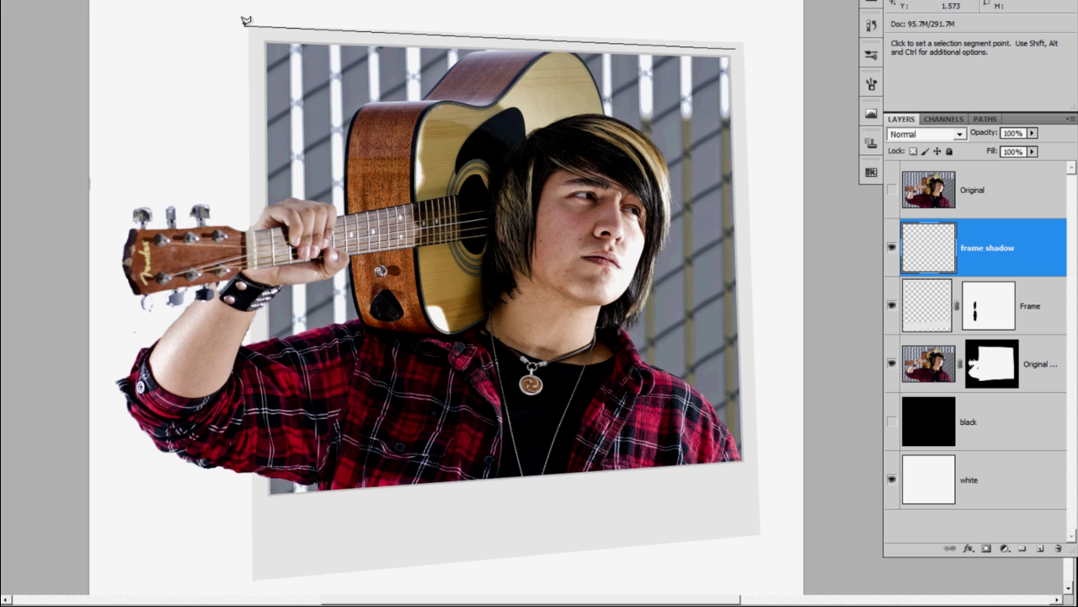
click(242, 27)
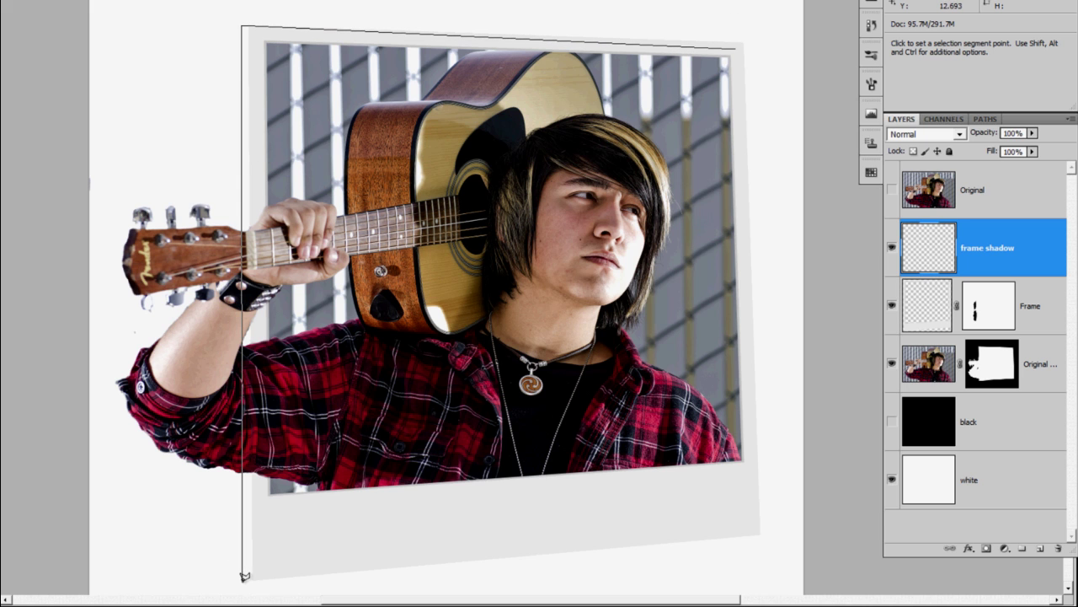
click(246, 579)
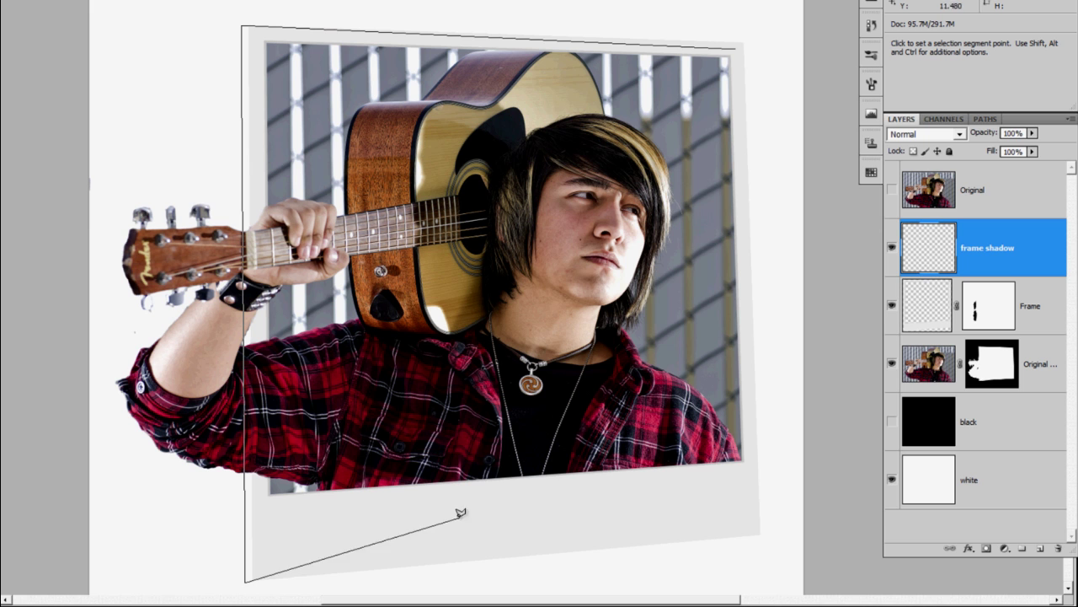
click(748, 524)
double_click(735, 48)
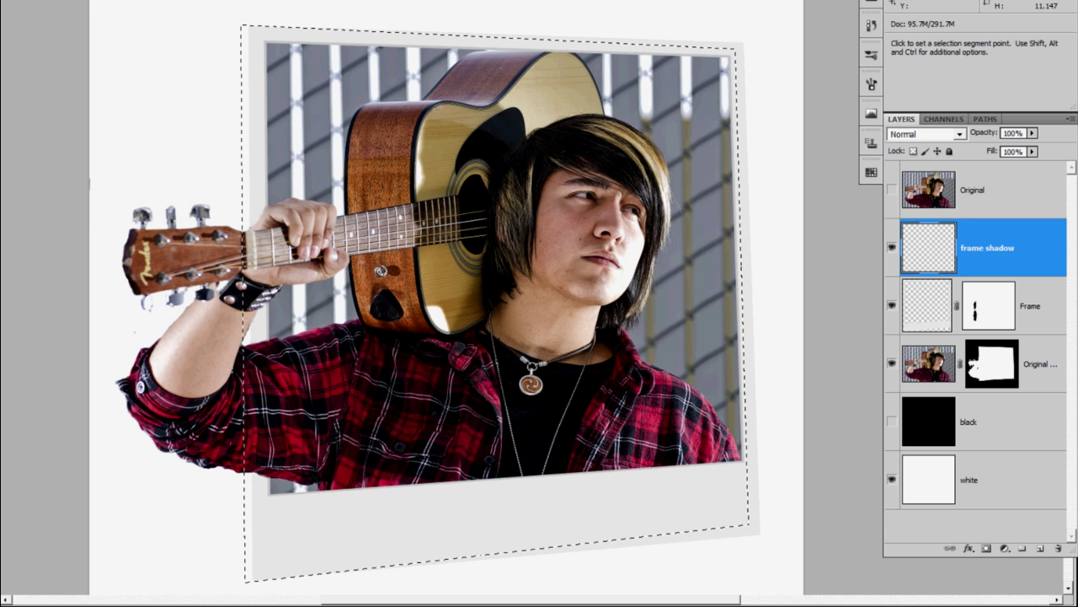
Fill the selection with black on the frame shadow layer, deselect, and move the layer beneath the Original copy layer.
click(34, 149)
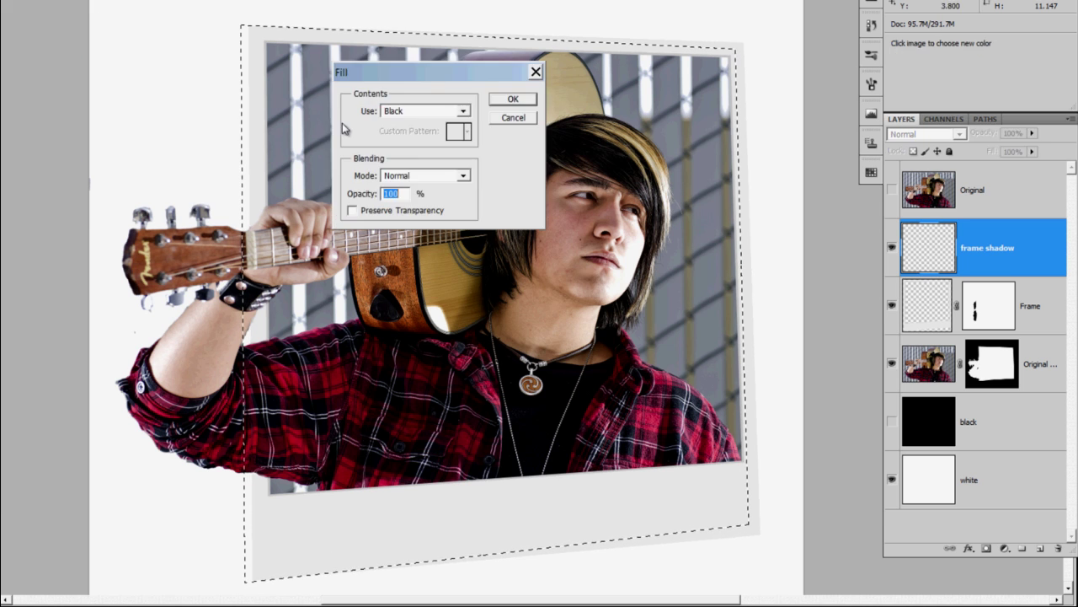
click(509, 100)
drag(1026, 254, 1000, 377)
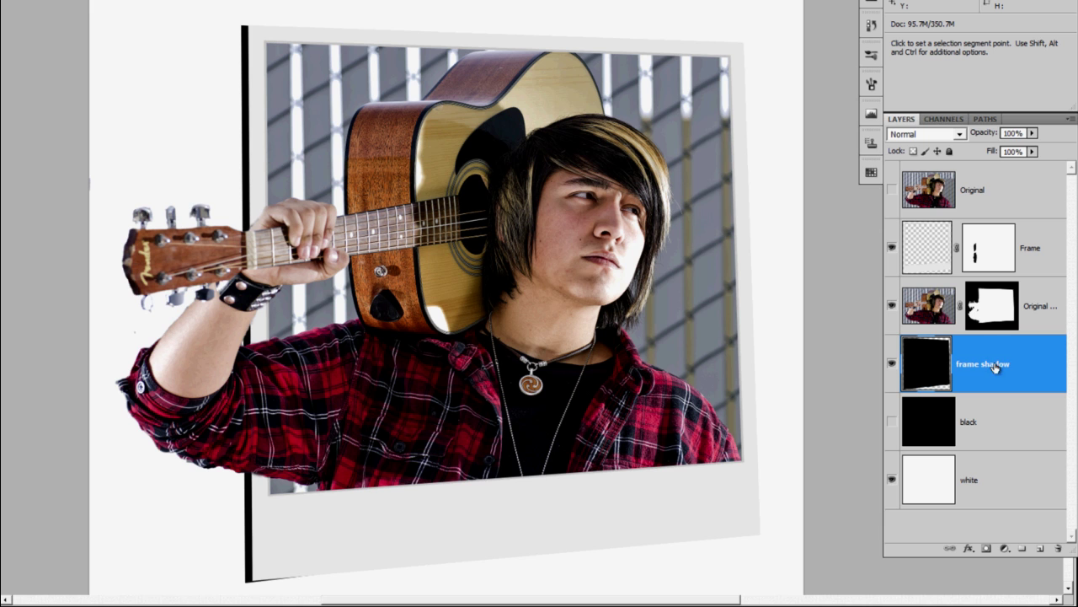
Soften the frame shadow layer with a Gaussian Blur of 18.6 pixels radius.
key(alt+t)
mouse_move(51, 76)
click(204, 121)
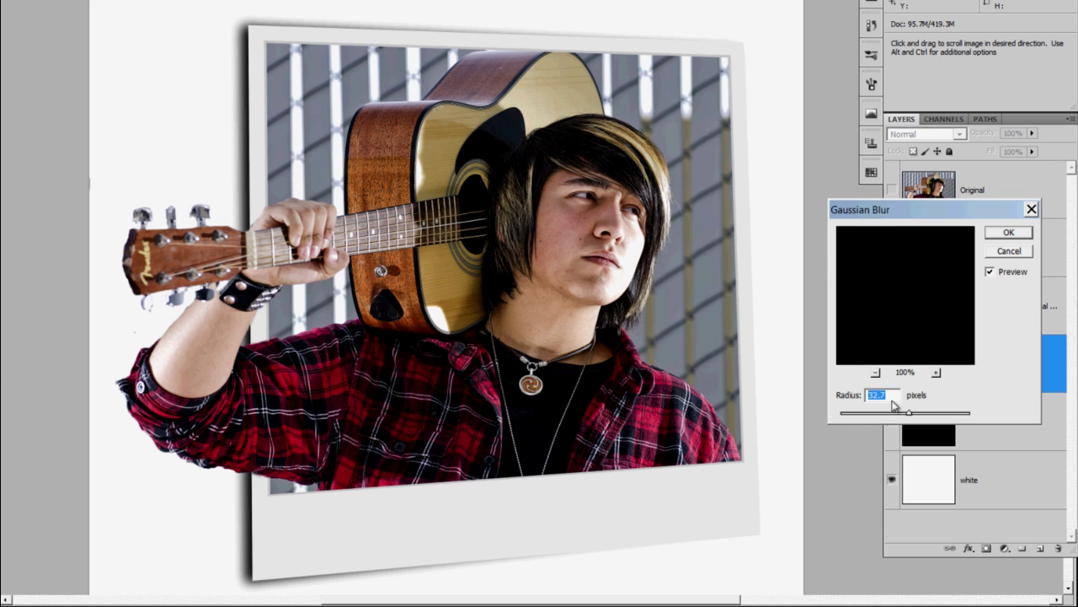
drag(910, 415, 915, 416)
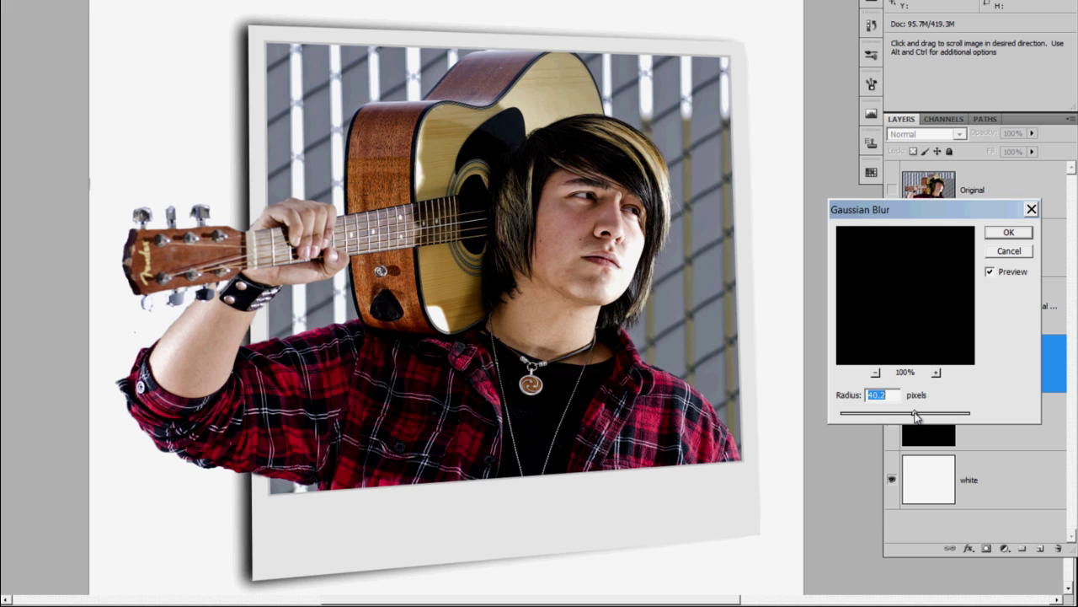
drag(915, 416, 900, 416)
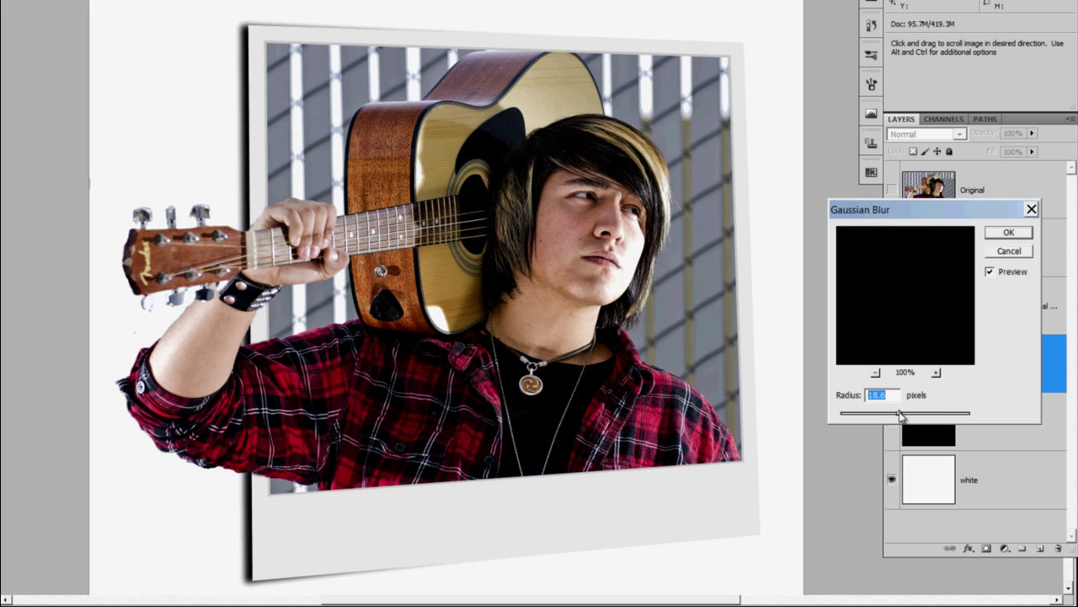
click(1010, 235)
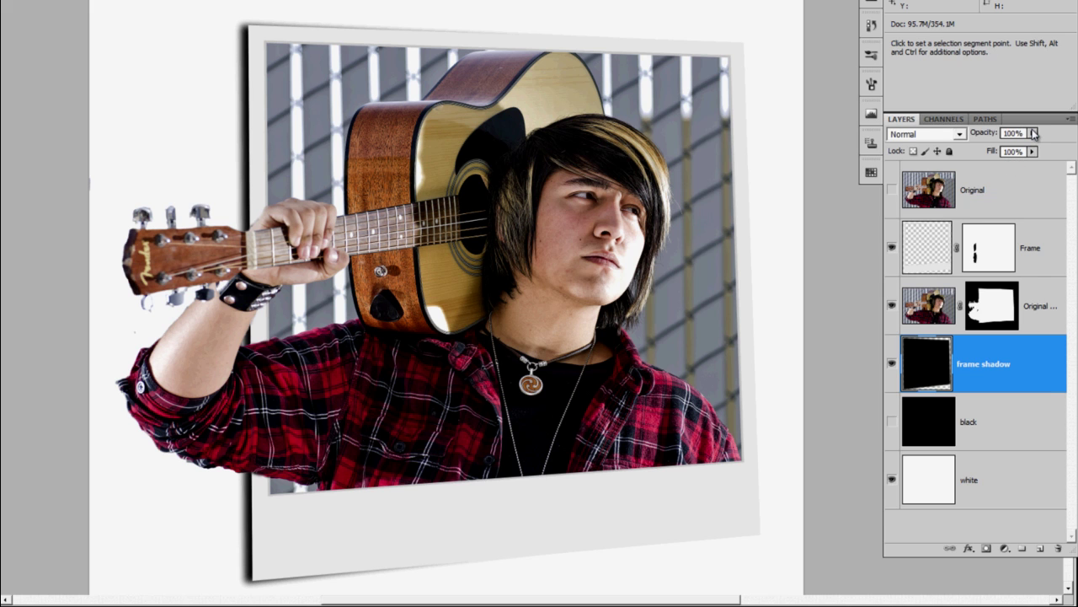
Lower the frame shadow layer's opacity to 46%, leaving the black backdrop layer hidden.
click(1034, 134)
drag(1032, 145, 998, 141)
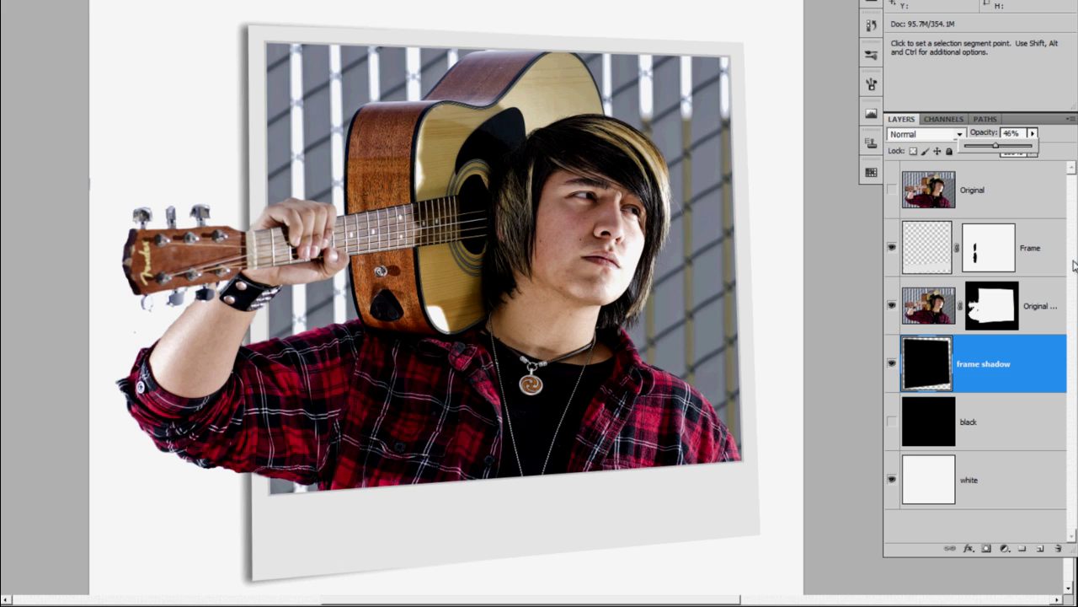
click(891, 423)
click(892, 424)
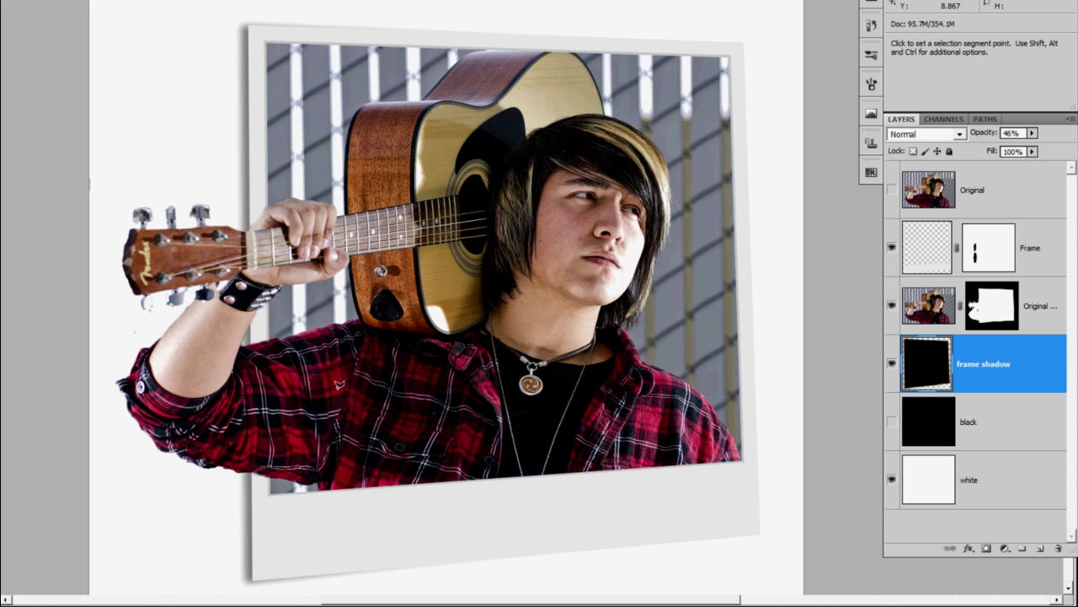
Select the Original copy layer and sample a foreground color from the guitar body with the Brush tool active.
key(alt)
click(931, 307)
key(alt)
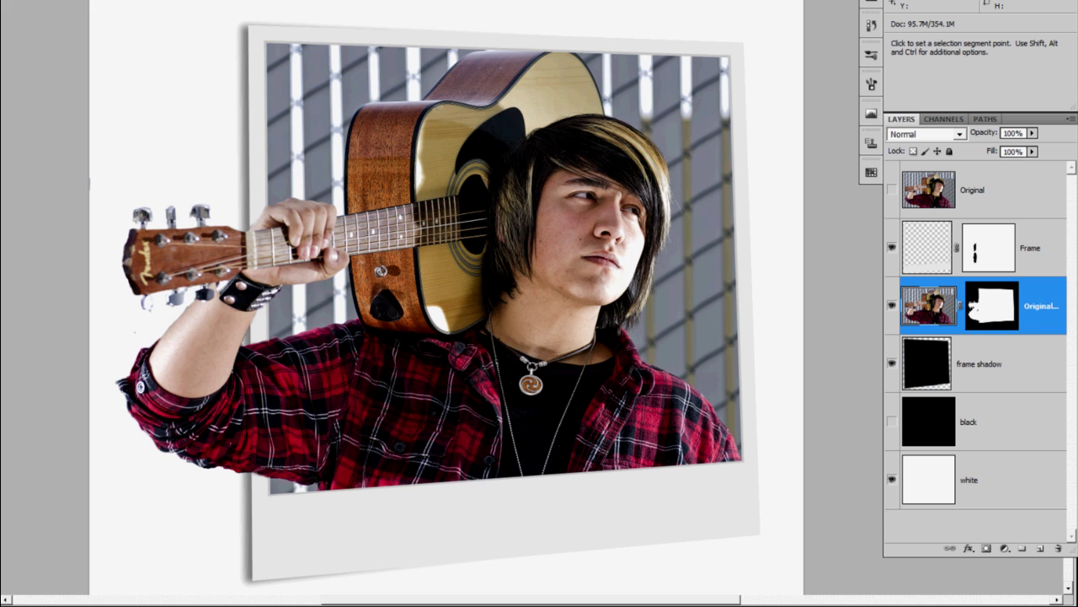
key(b)
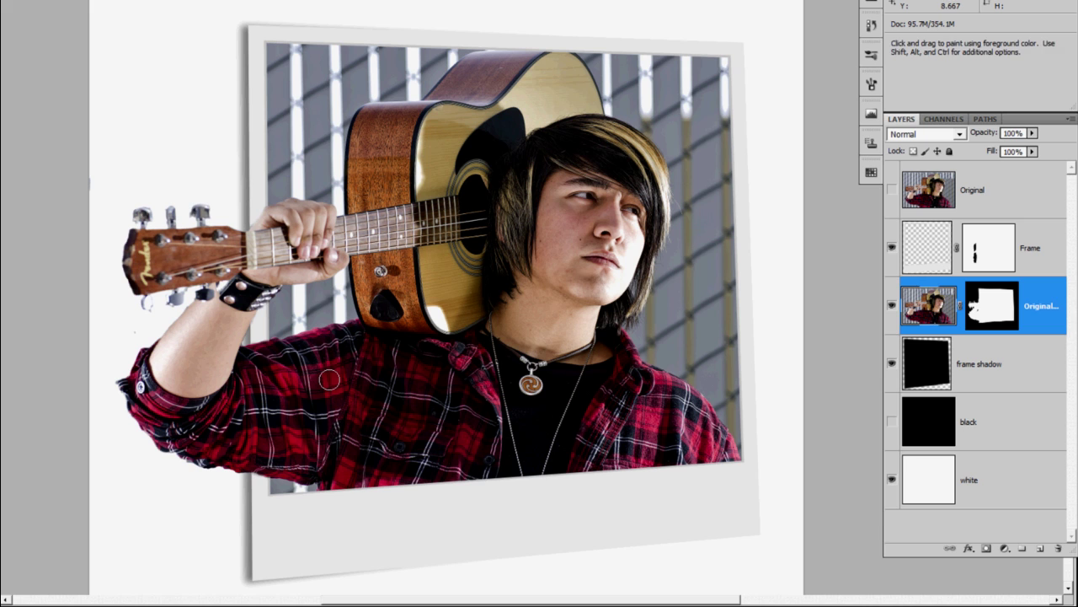
key(alt)
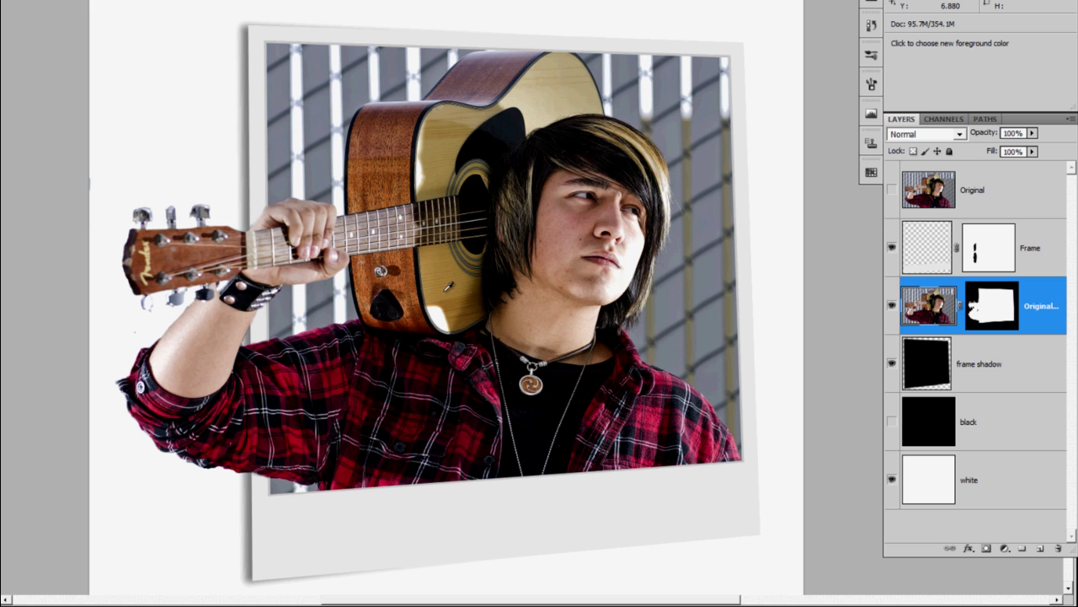
mouse_move(443, 291)
mouse_down()
mouse_move(344, 392)
mouse_move(399, 329)
mouse_move(464, 286)
mouse_move(437, 292)
mouse_up()
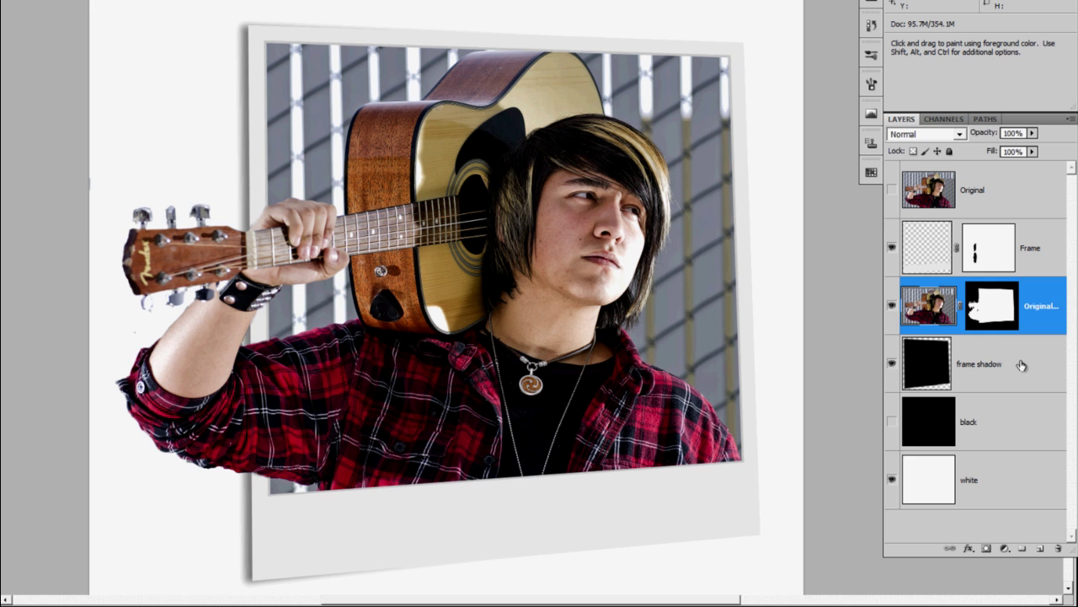
Add a Solid Color fill layer above the black layer using blue 515f97.
click(1016, 419)
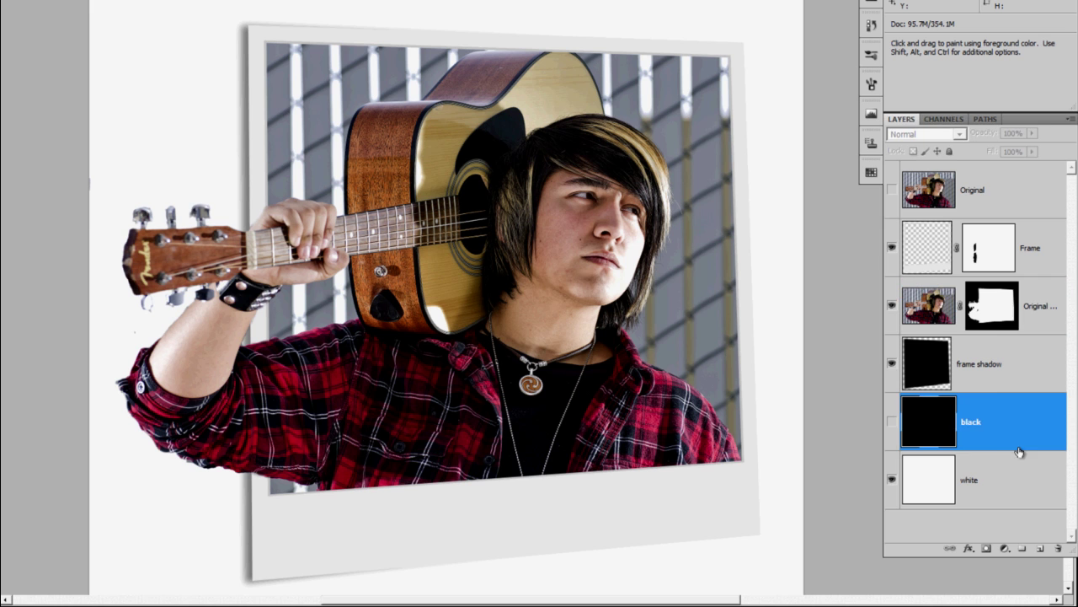
click(1004, 549)
click(918, 246)
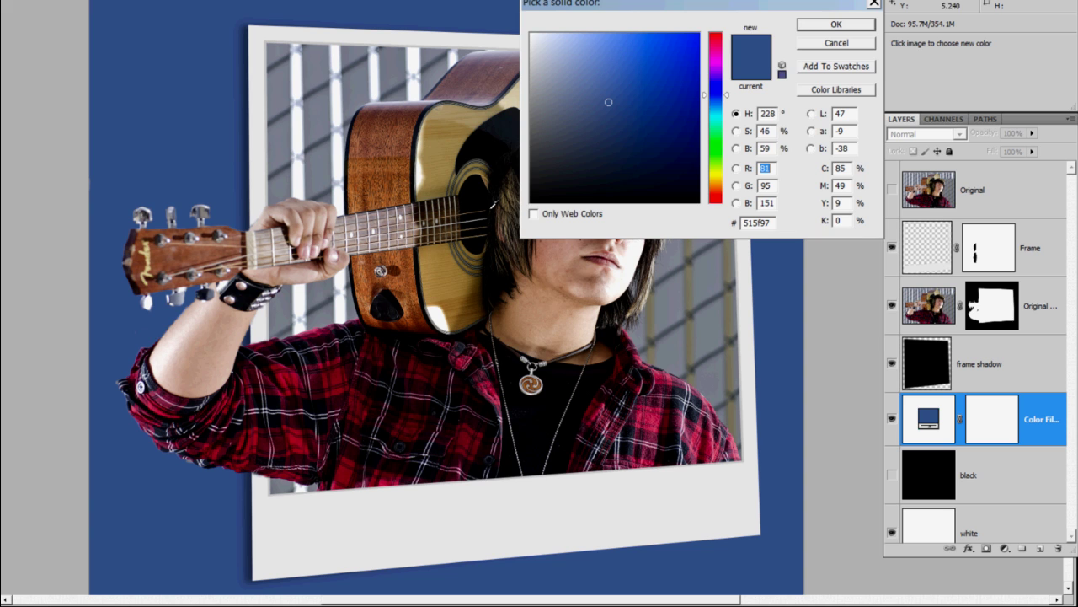
click(830, 24)
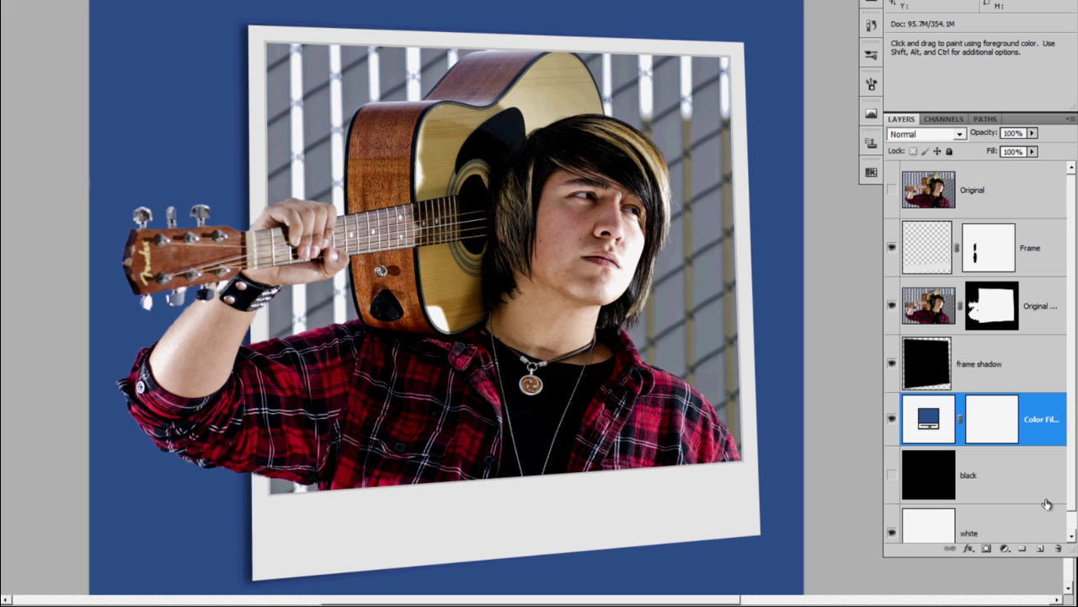
Create a new empty layer above the blue color fill and name it "body shadow".
click(1040, 549)
double_click(973, 421)
text(bo)
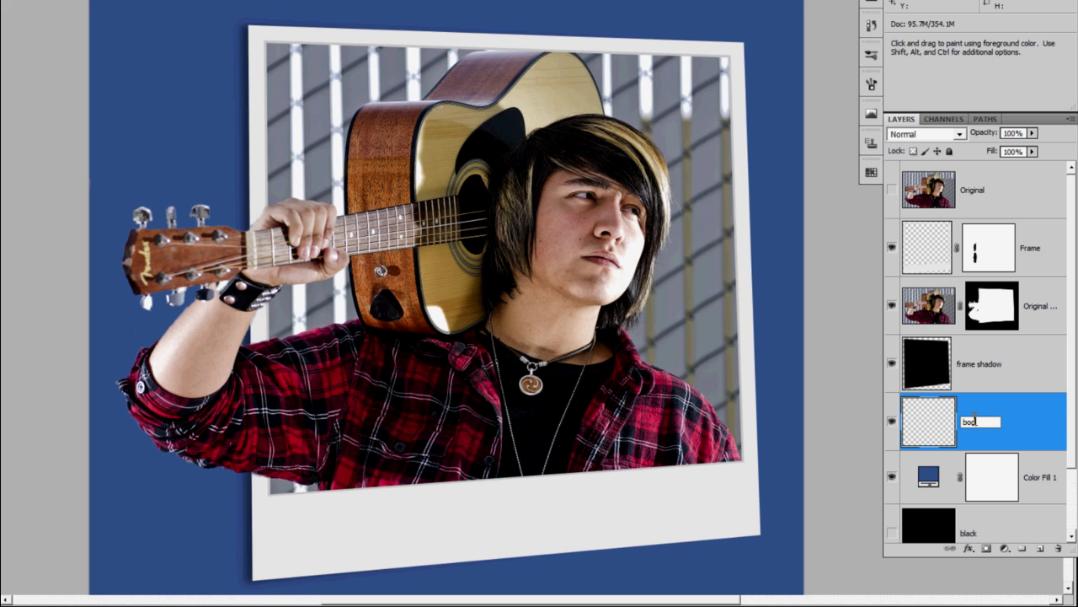
text(dy shadow)
key(Return)
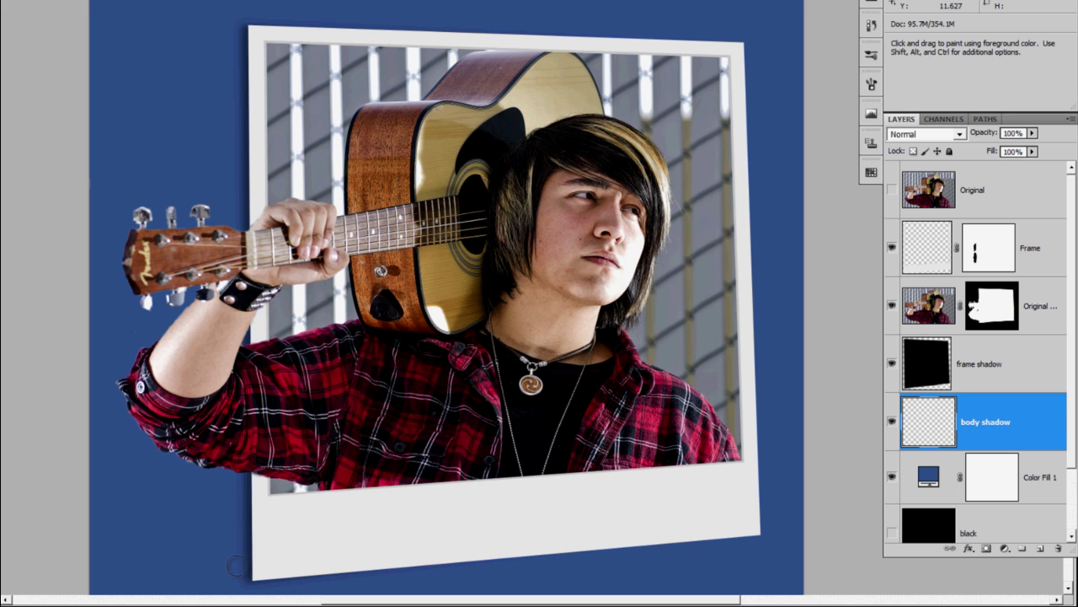
Choose a dark navy blue and paint shadow shapes on the body shadow layer below the sleeve and beneath the guitar headstock.
alt+shift+right_click(167, 528)
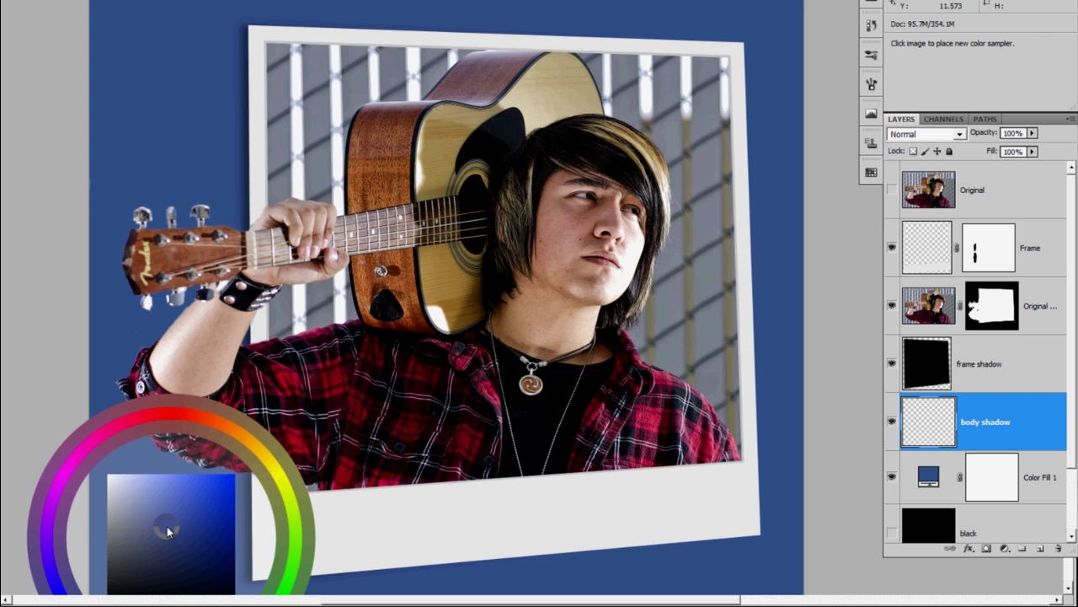
drag(222, 488, 226, 556)
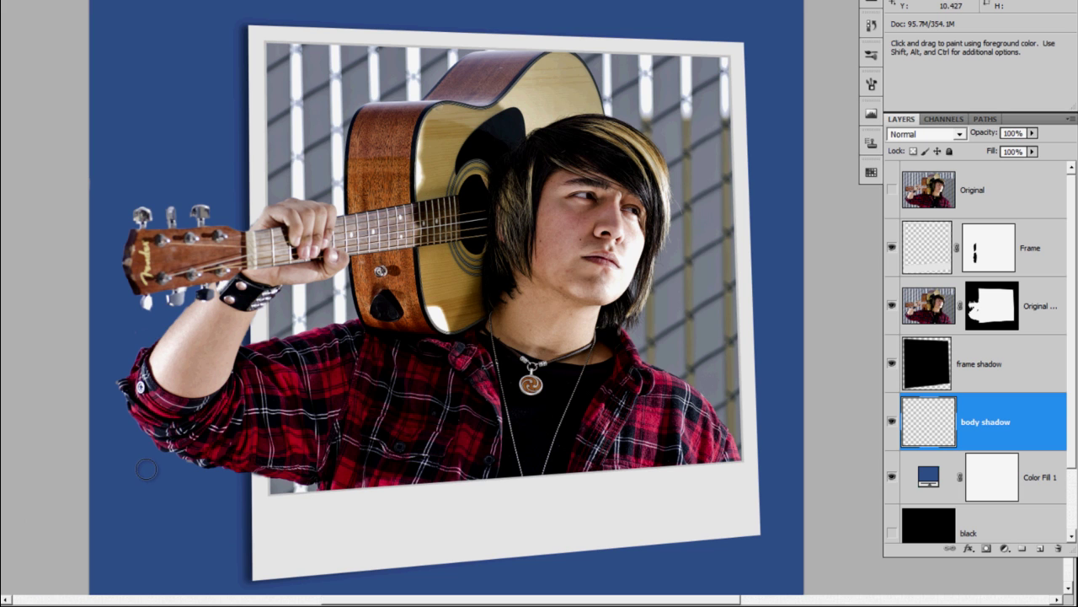
mouse_move(144, 470)
mouse_down()
mouse_move(245, 497)
mouse_move(196, 492)
mouse_move(161, 468)
mouse_move(174, 464)
mouse_move(147, 471)
mouse_move(162, 496)
mouse_move(245, 519)
mouse_move(214, 513)
mouse_move(254, 481)
mouse_move(244, 477)
mouse_move(254, 529)
mouse_up()
mouse_move(154, 327)
mouse_down()
mouse_move(188, 293)
mouse_move(206, 300)
mouse_up()
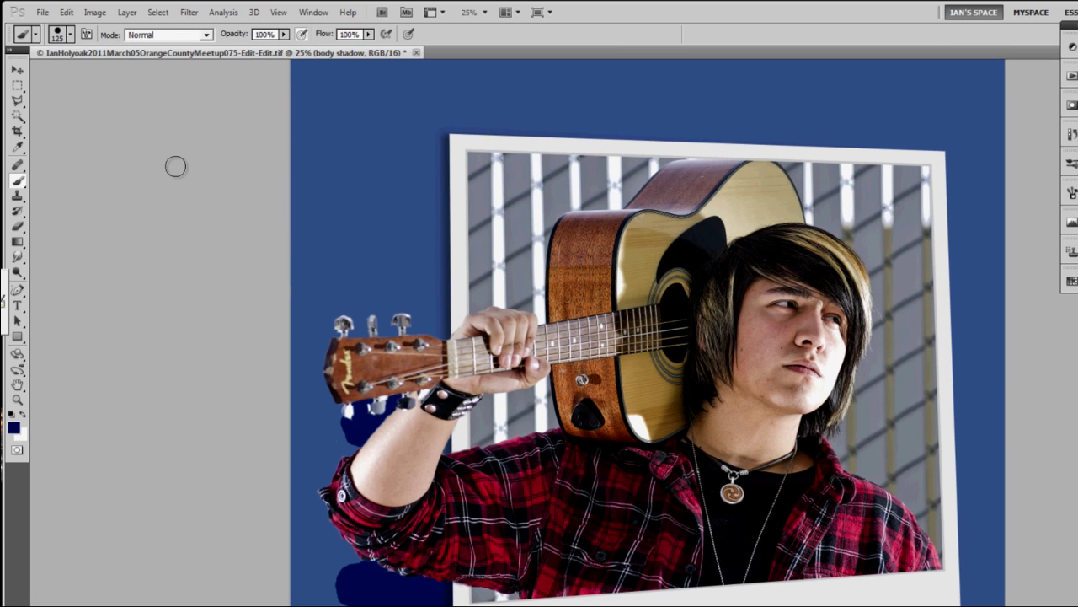
Try reapplying the last Gaussian Blur to the body shadow layer, and undo it.
click(189, 11)
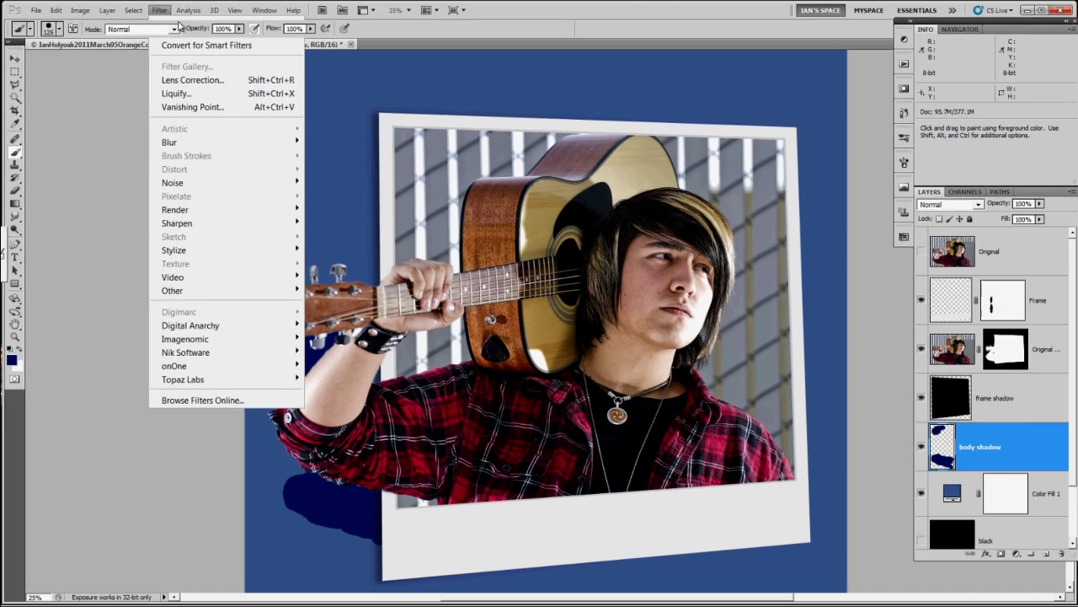
click(193, 26)
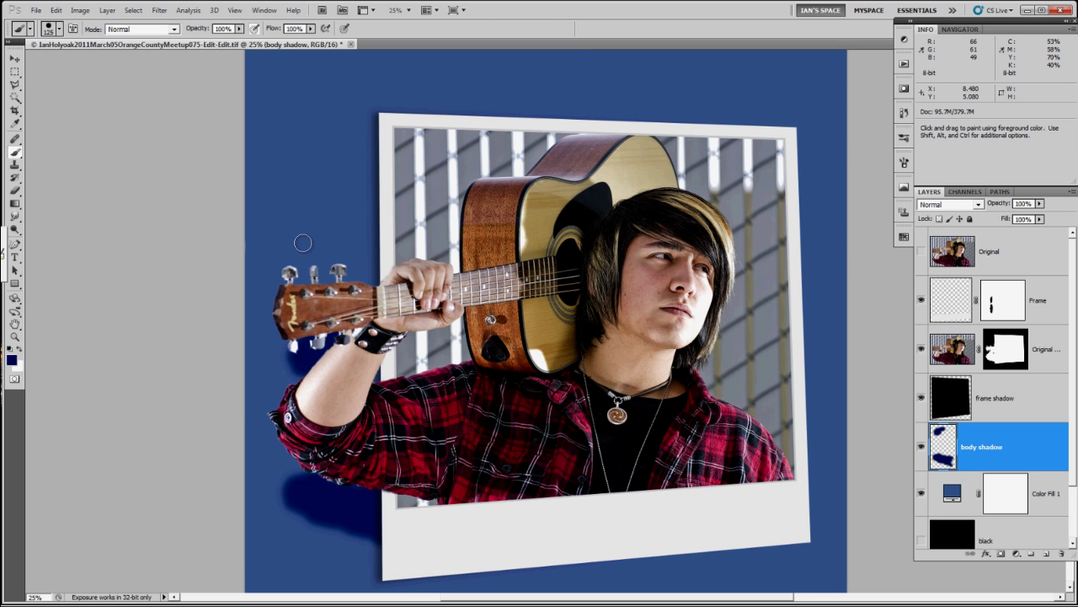
key(v)
key(ctrl+z)
key(b)
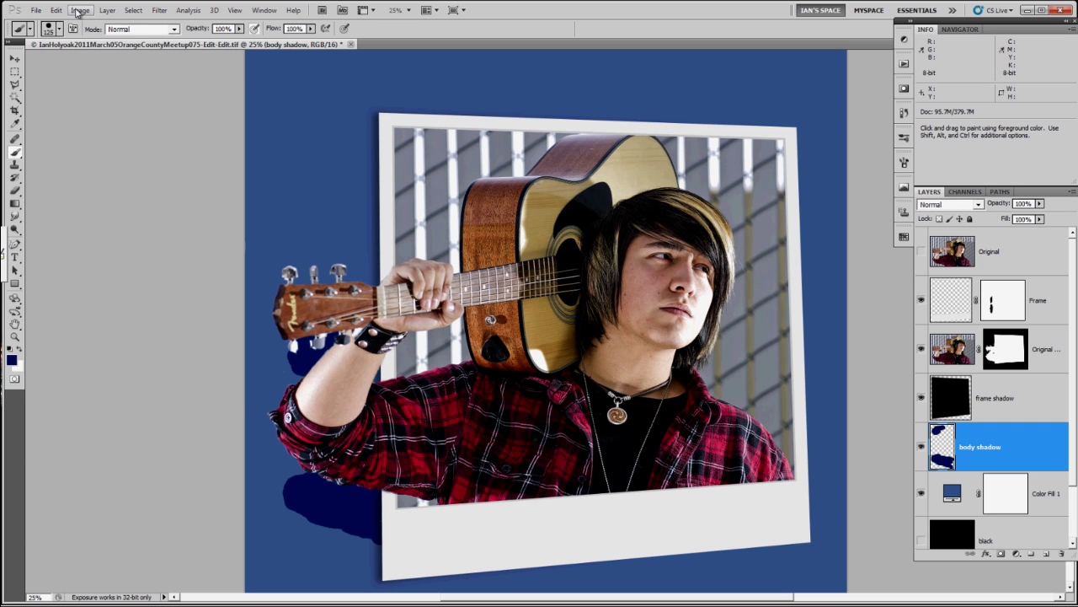
Soften the body shadow layer with a Gaussian Blur of about 65 pixels and set its opacity to 51%.
click(159, 10)
mouse_move(205, 144)
click(336, 195)
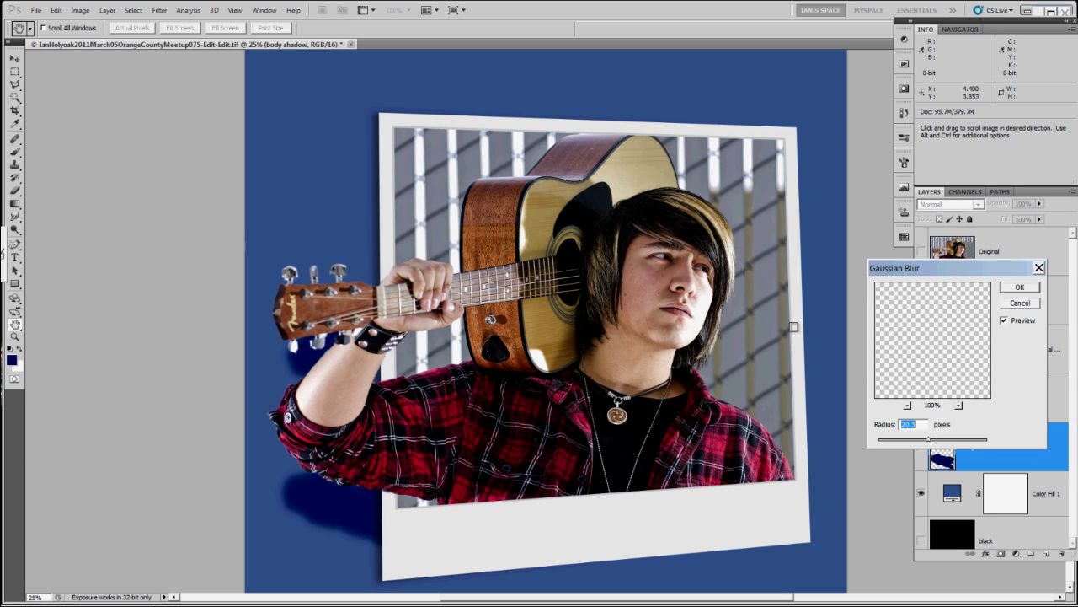
drag(930, 444, 956, 440)
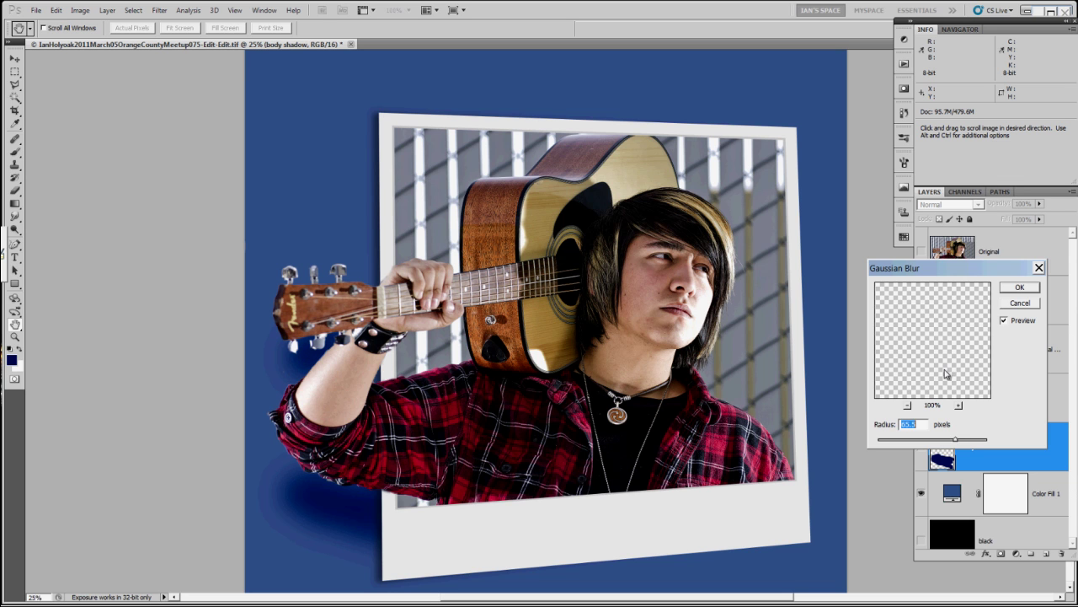
click(1017, 289)
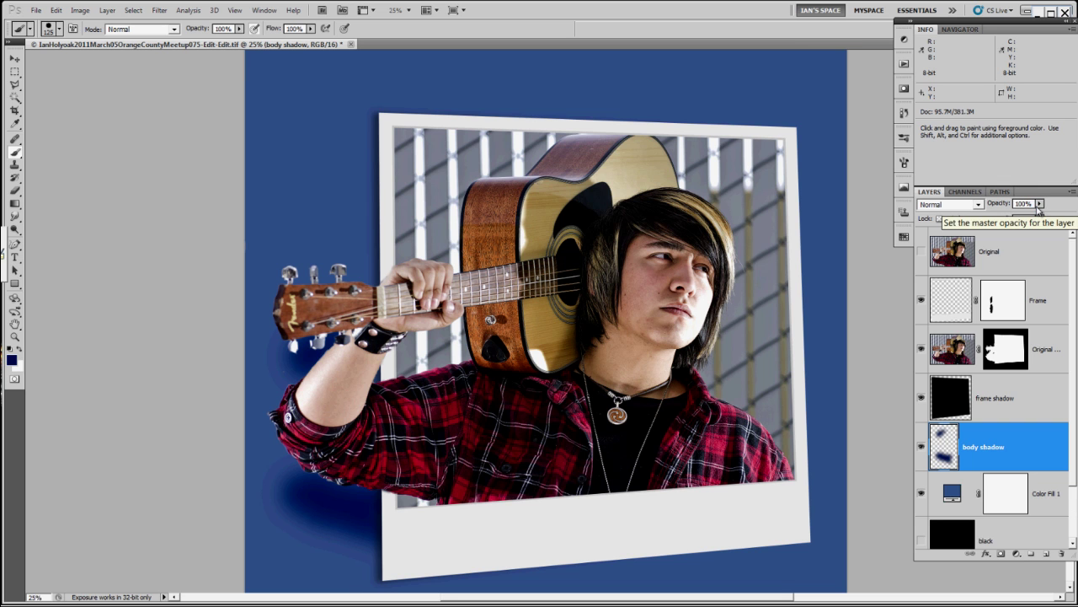
click(1040, 204)
drag(1040, 215, 1013, 218)
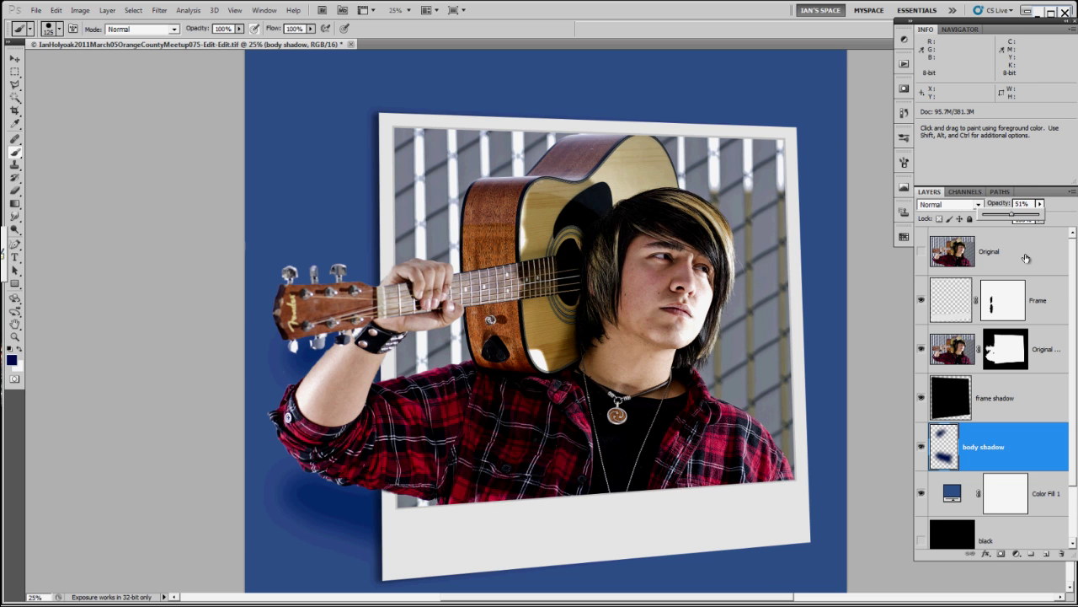
Add a new empty layer directly above the Frame layer, undoing the group created by mistake.
click(1046, 300)
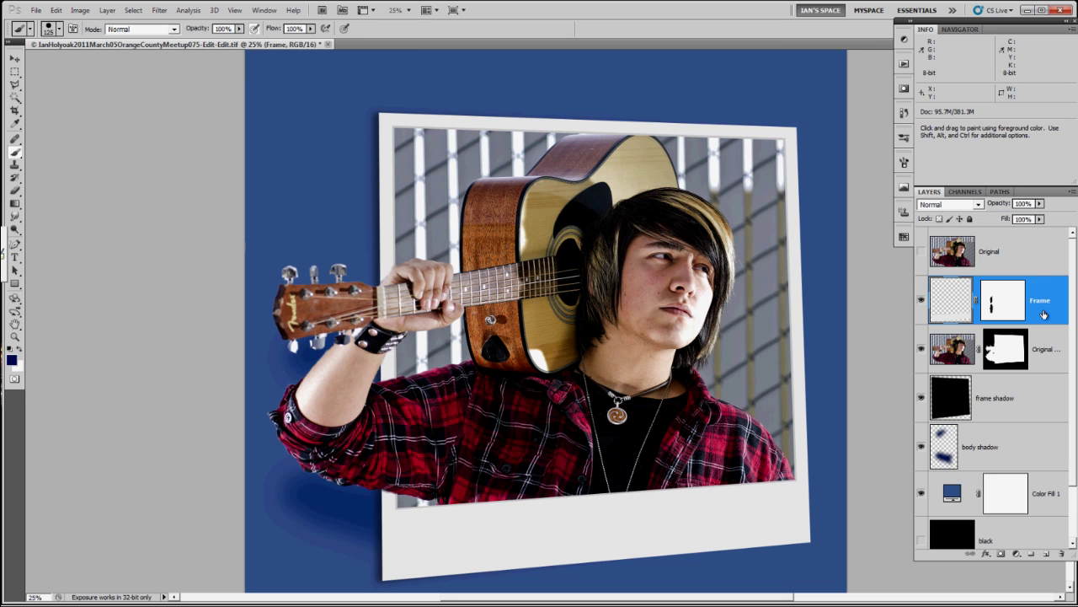
click(1032, 554)
key(ctrl+z)
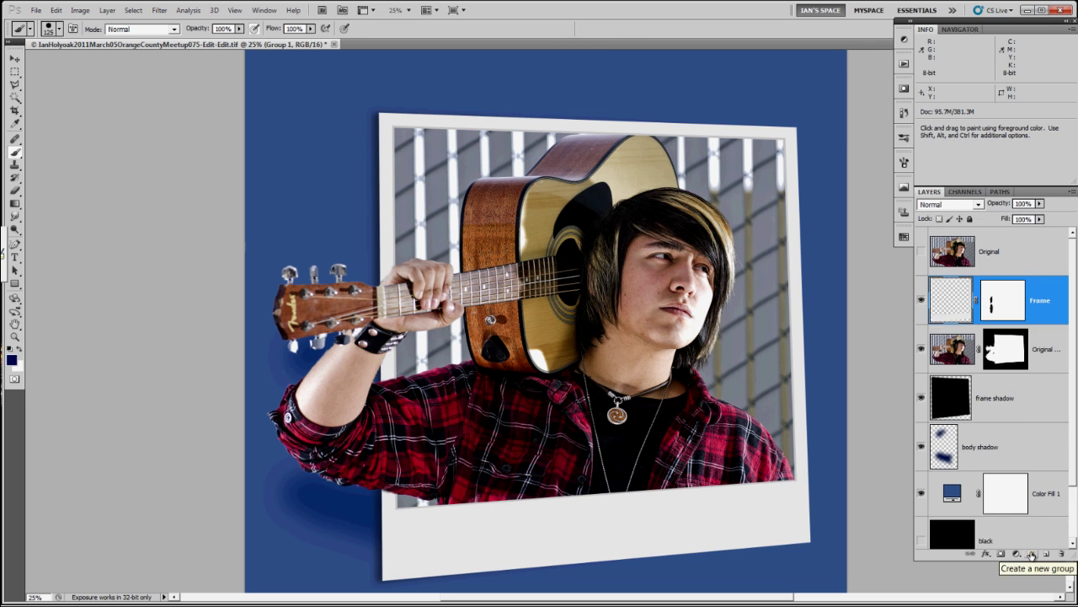
click(1046, 555)
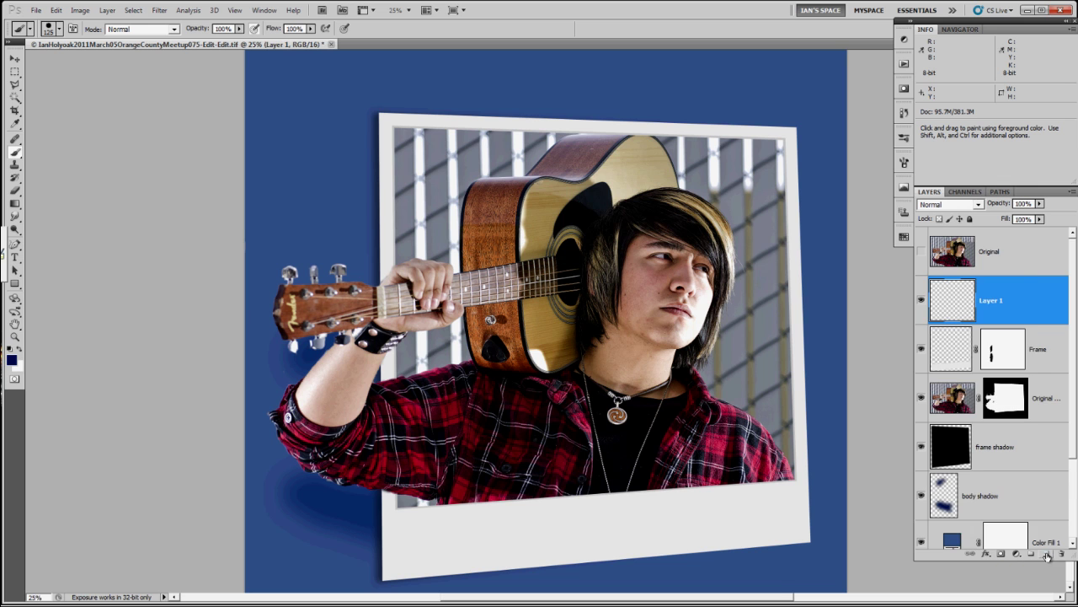
Rename the new layer "more shadow" and paint a dark navy shadow shape on the frame's lower border, beneath the shirt.
double_click(991, 299)
text(model shadow)
key(Return)
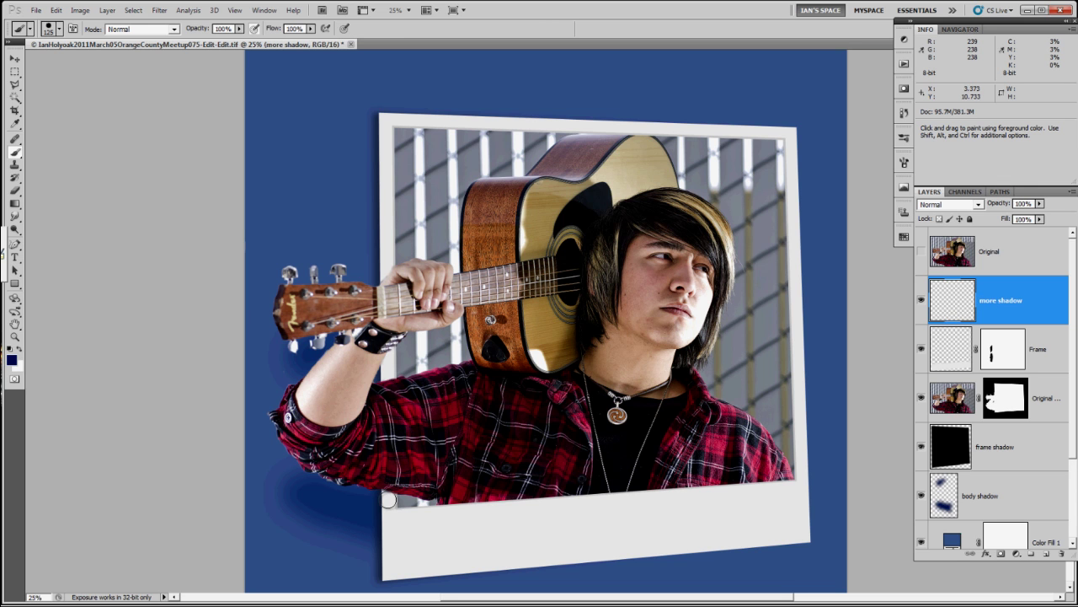
mouse_move(387, 500)
mouse_down()
mouse_move(389, 540)
mouse_move(413, 543)
mouse_move(504, 511)
mouse_move(387, 522)
mouse_move(546, 494)
mouse_up()
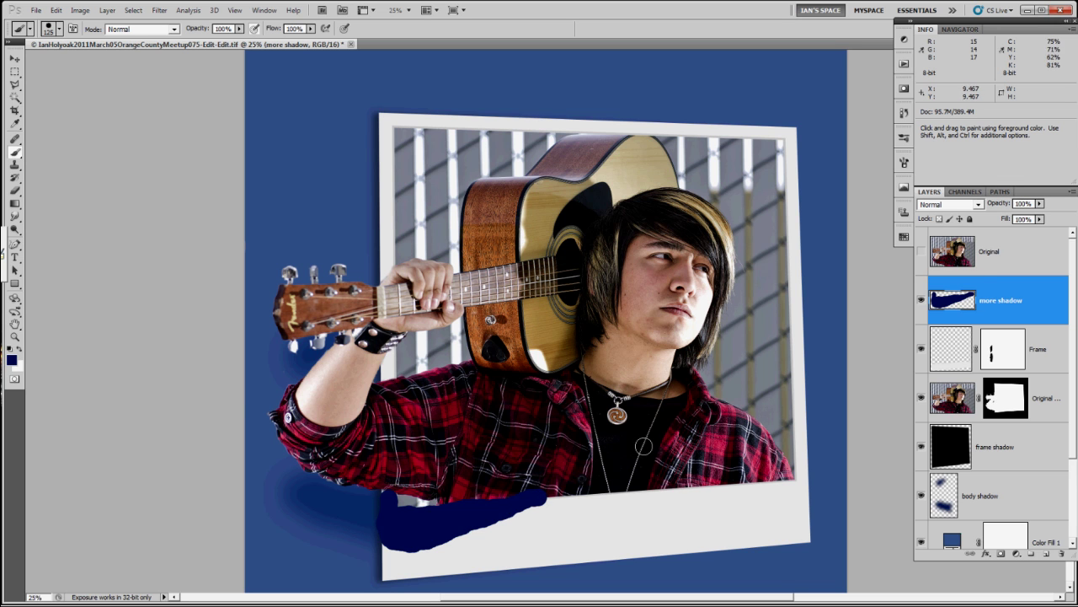
Reapply the last Gaussian Blur to the more shadow layer and set its opacity to 25%.
click(160, 11)
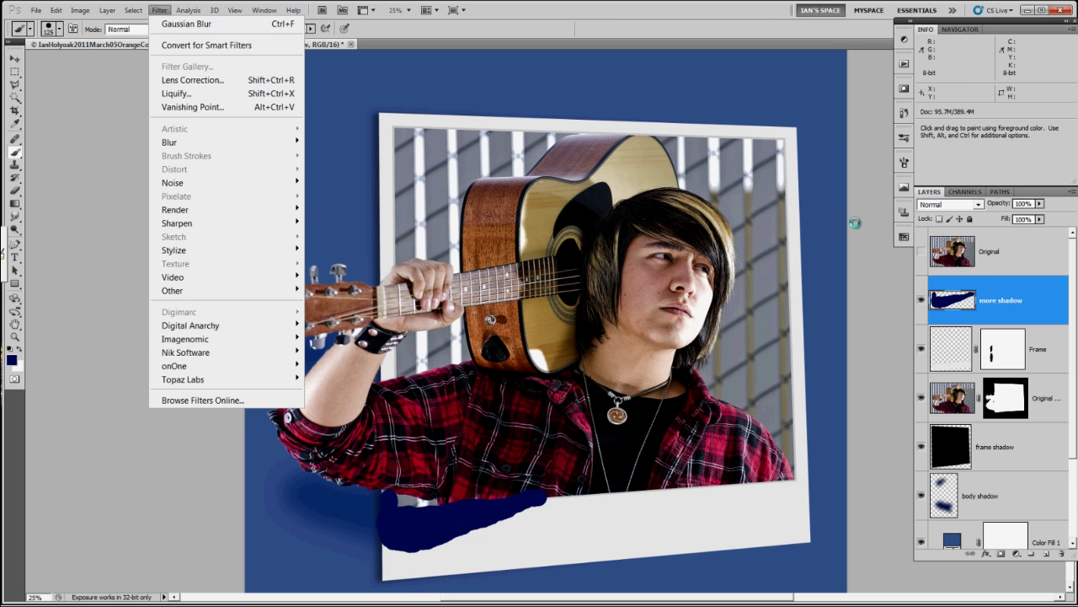
click(1039, 203)
drag(1044, 216, 998, 217)
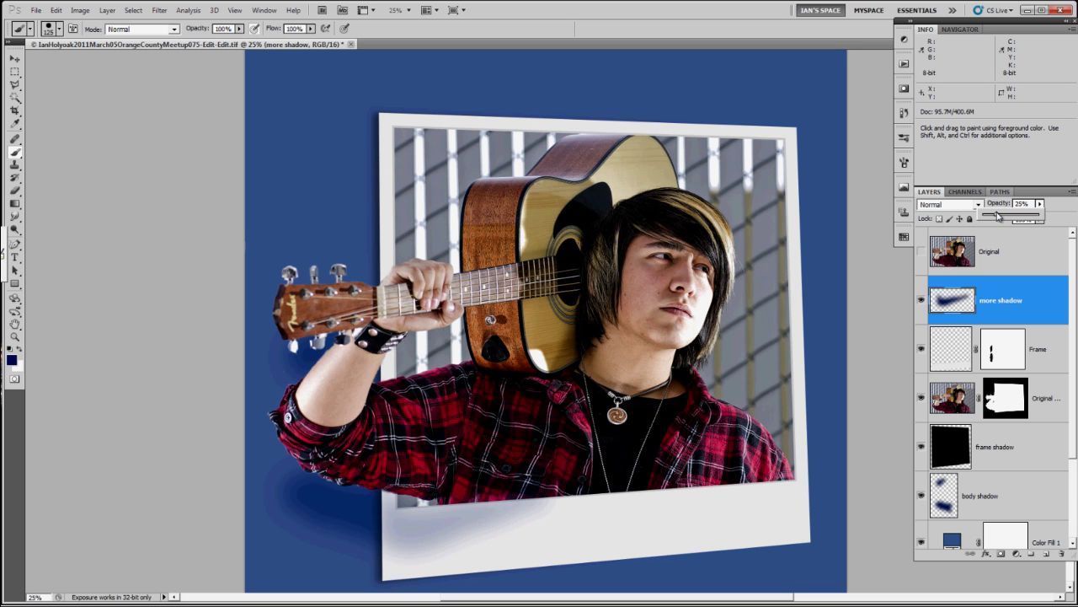
Try green, light blue, yellow and magenta for the background colour fill layer, and set it to purple 972185.
drag(1075, 319, 1074, 450)
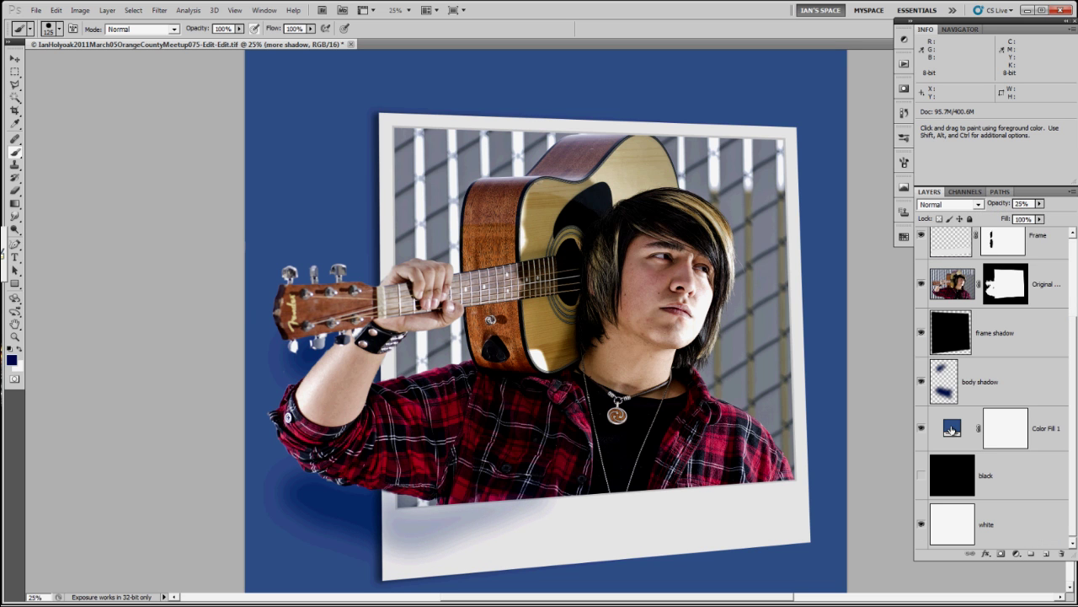
double_click(952, 429)
click(709, 148)
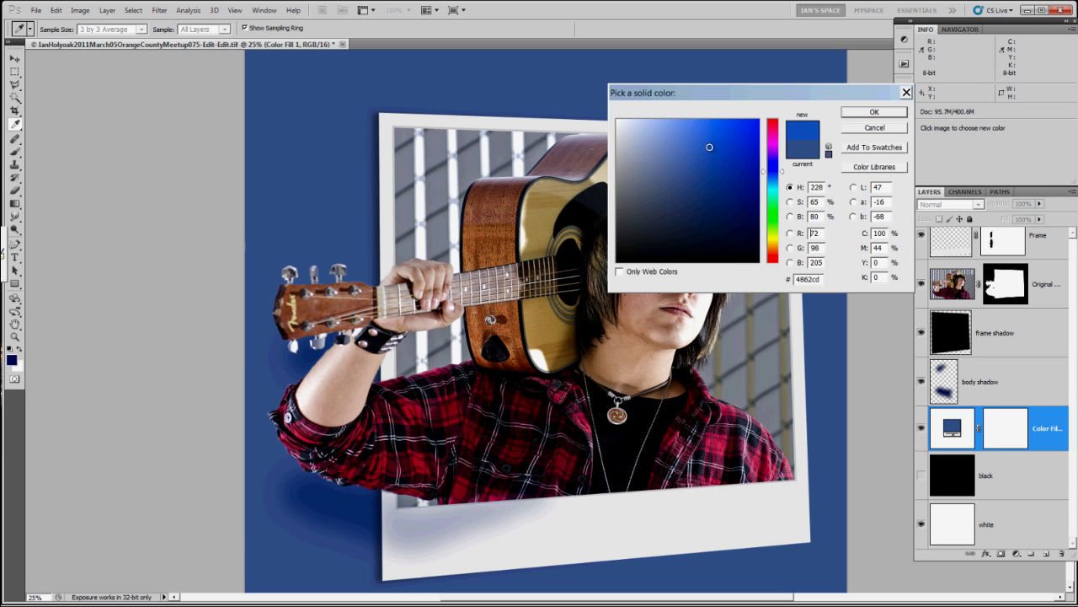
click(771, 199)
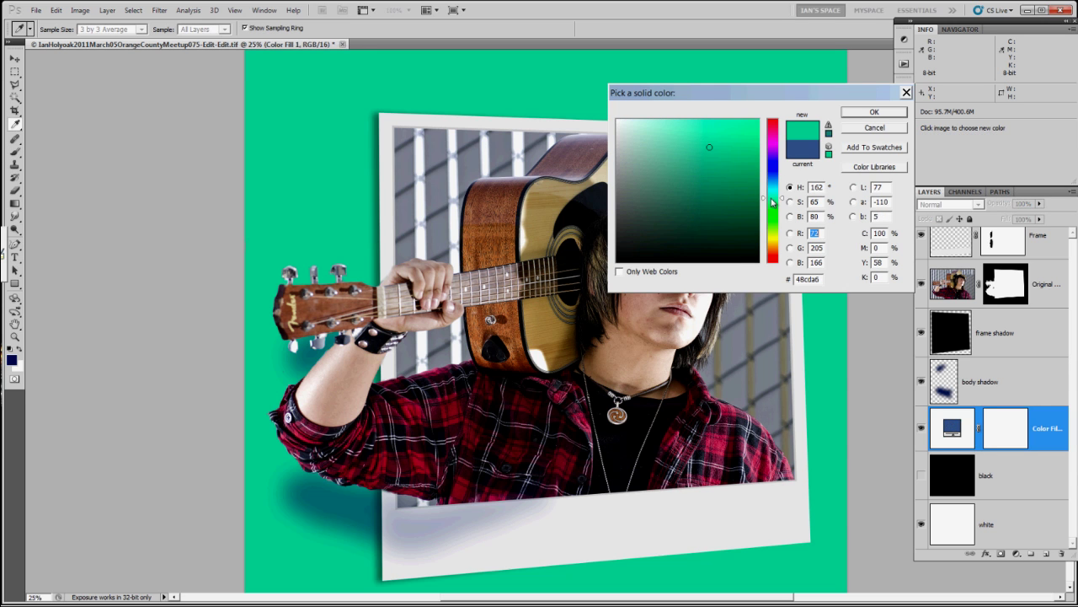
click(771, 180)
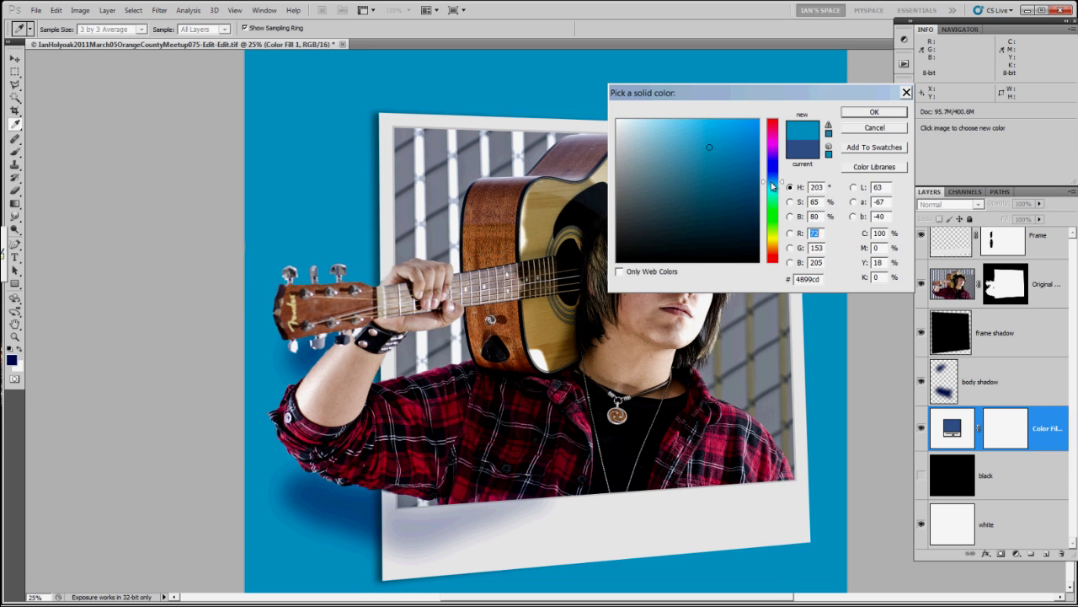
click(776, 242)
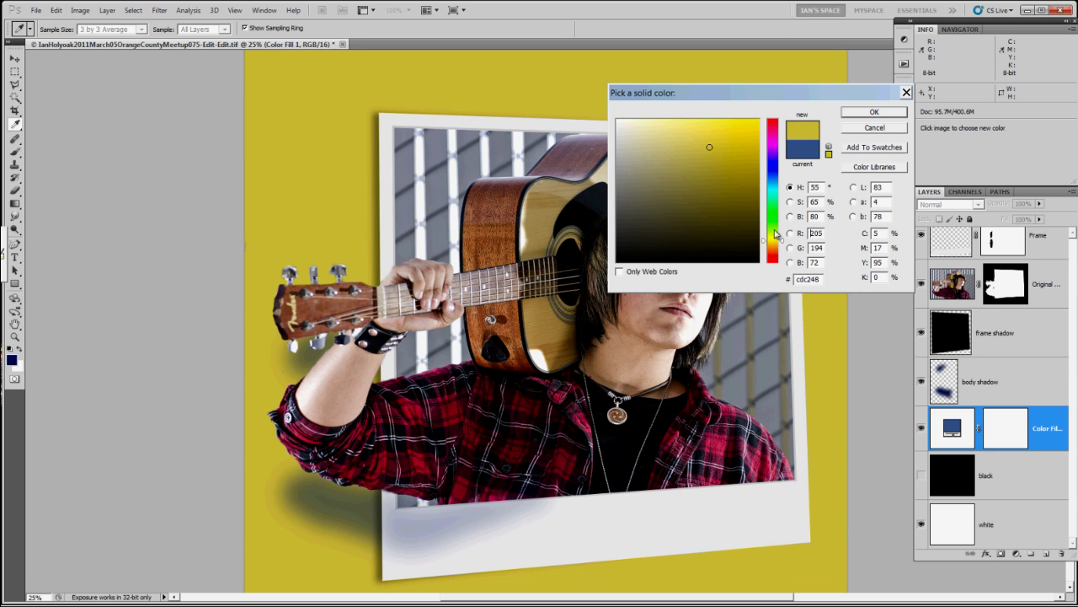
click(773, 200)
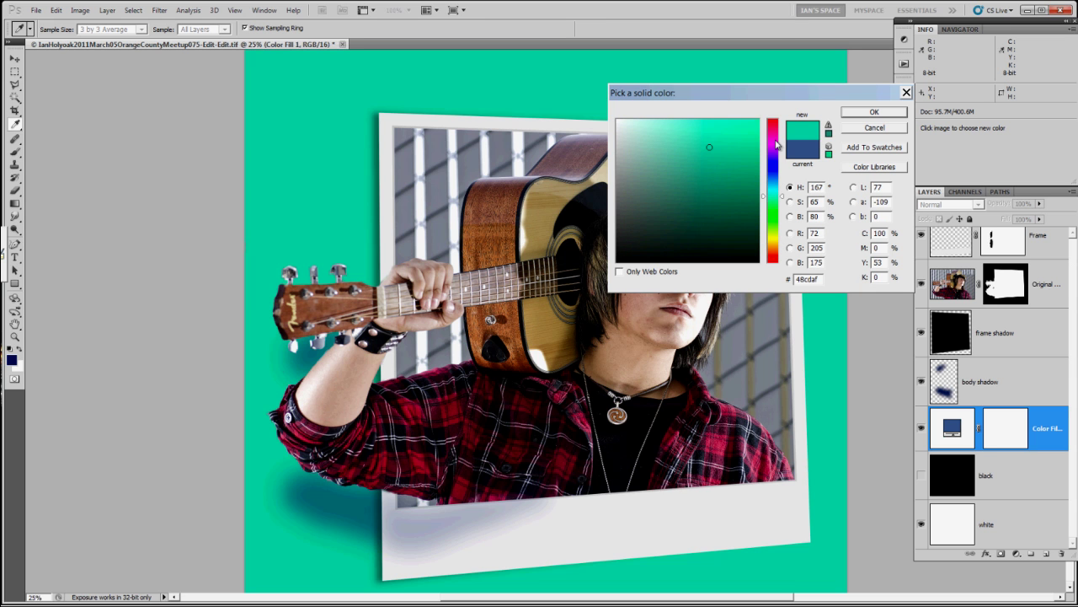
click(774, 142)
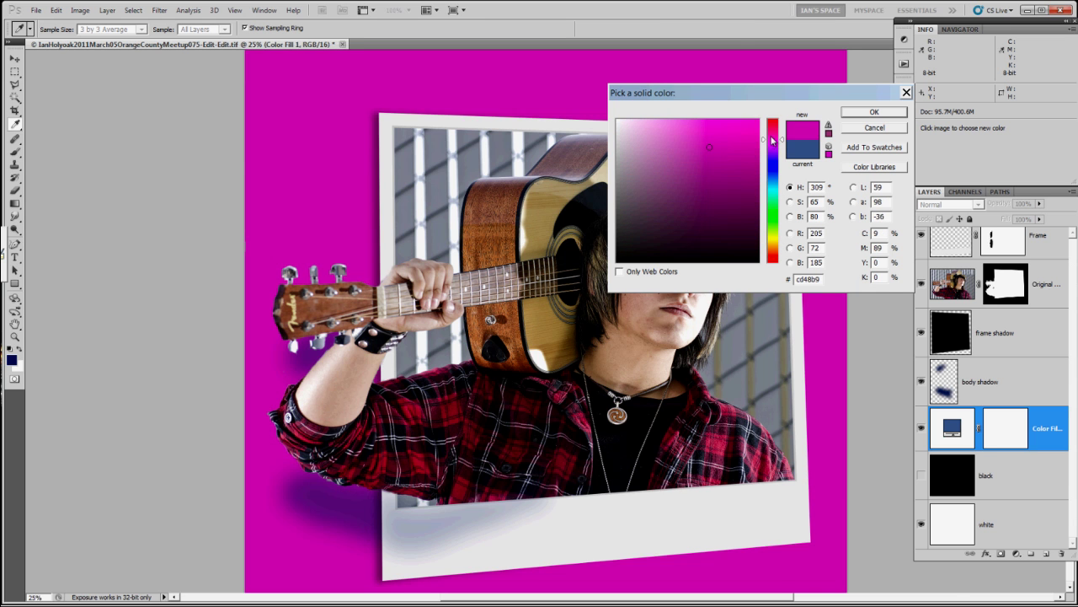
click(728, 177)
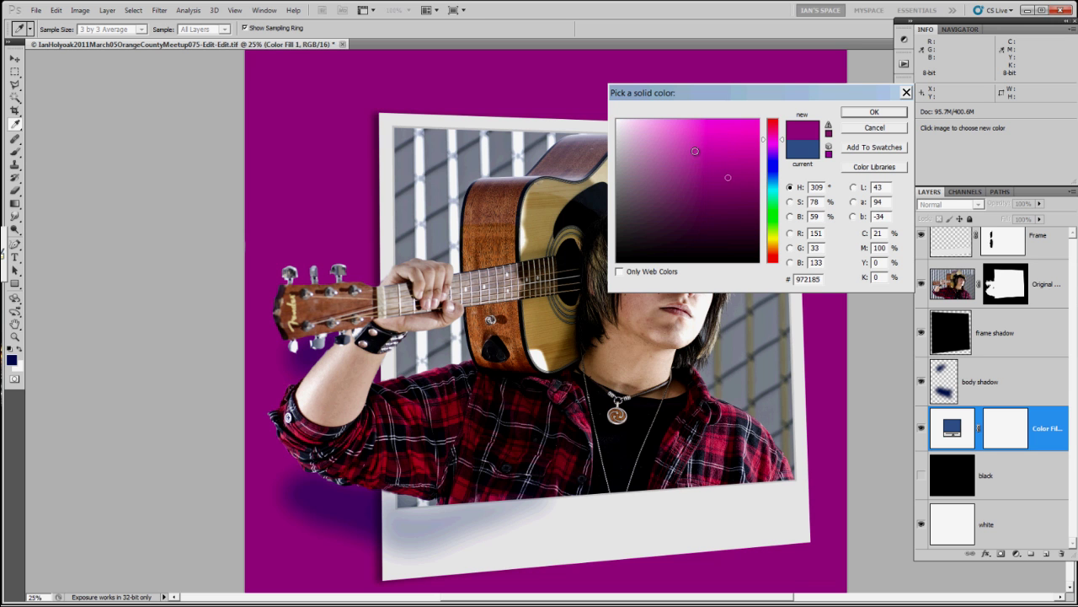
click(872, 111)
View the finished composition in full screen mode with the interface panels hidden.
key(b)
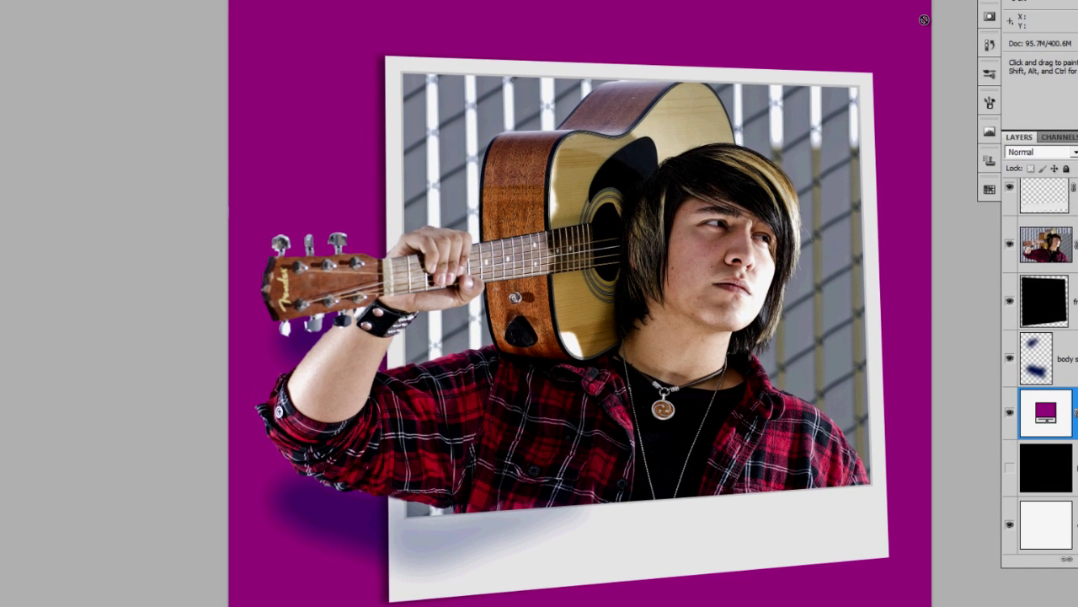
key(Tab)
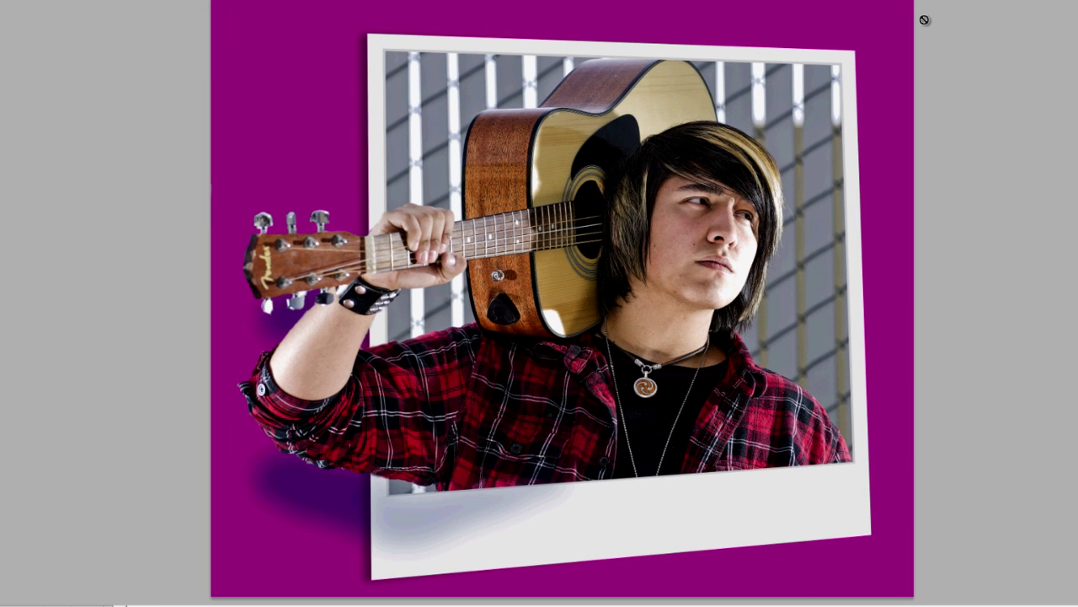
key(f)
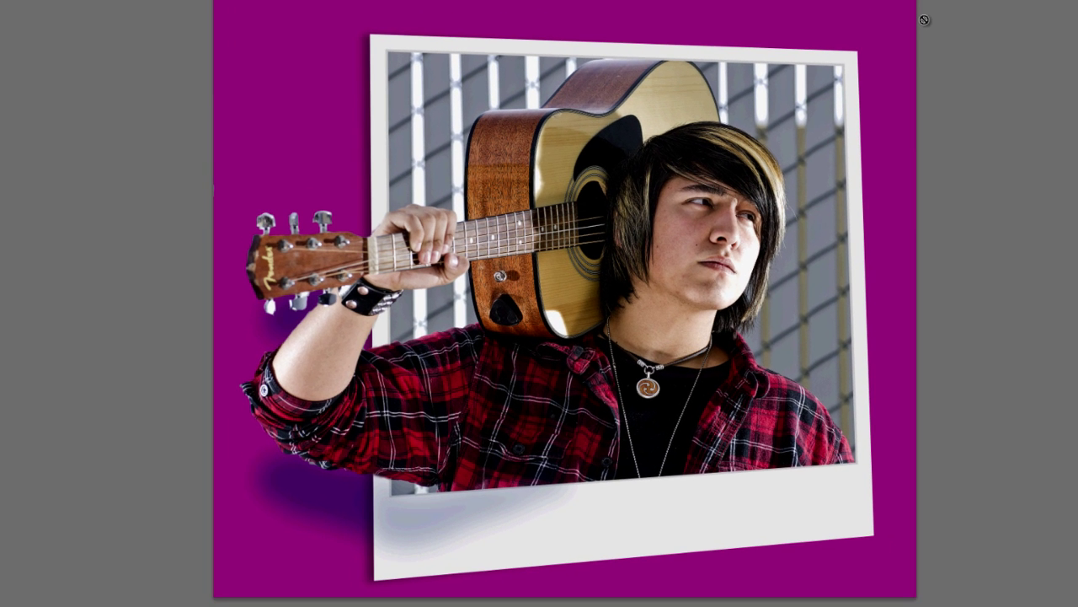
key(Tab)
key(Tab)
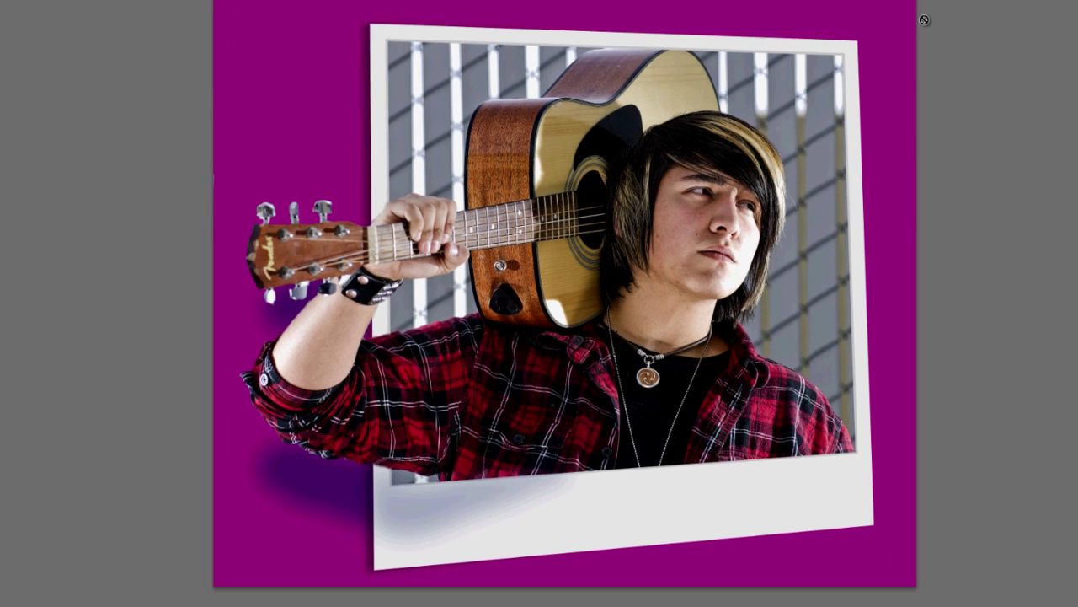